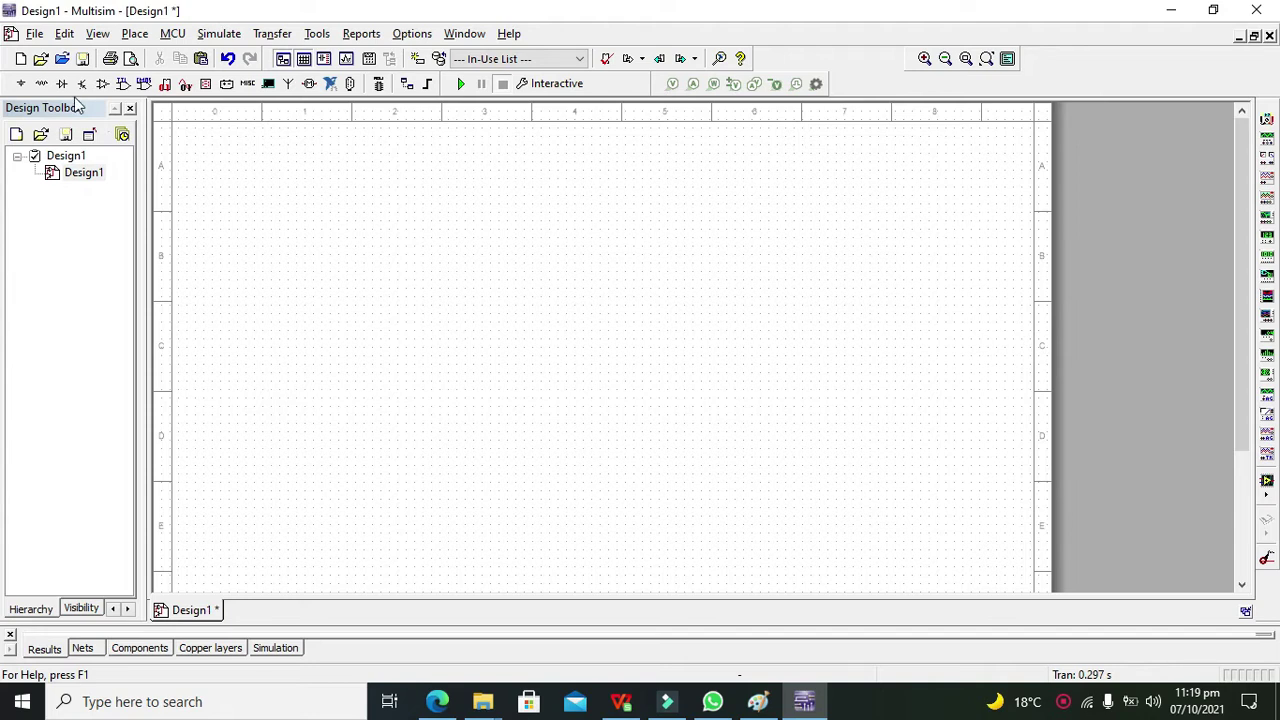
Step: Place a 4POS_ROTARY switch from the Electro_Mechanical group onto the schematic
{"action": "left_click", "coordinate": [20, 86]}
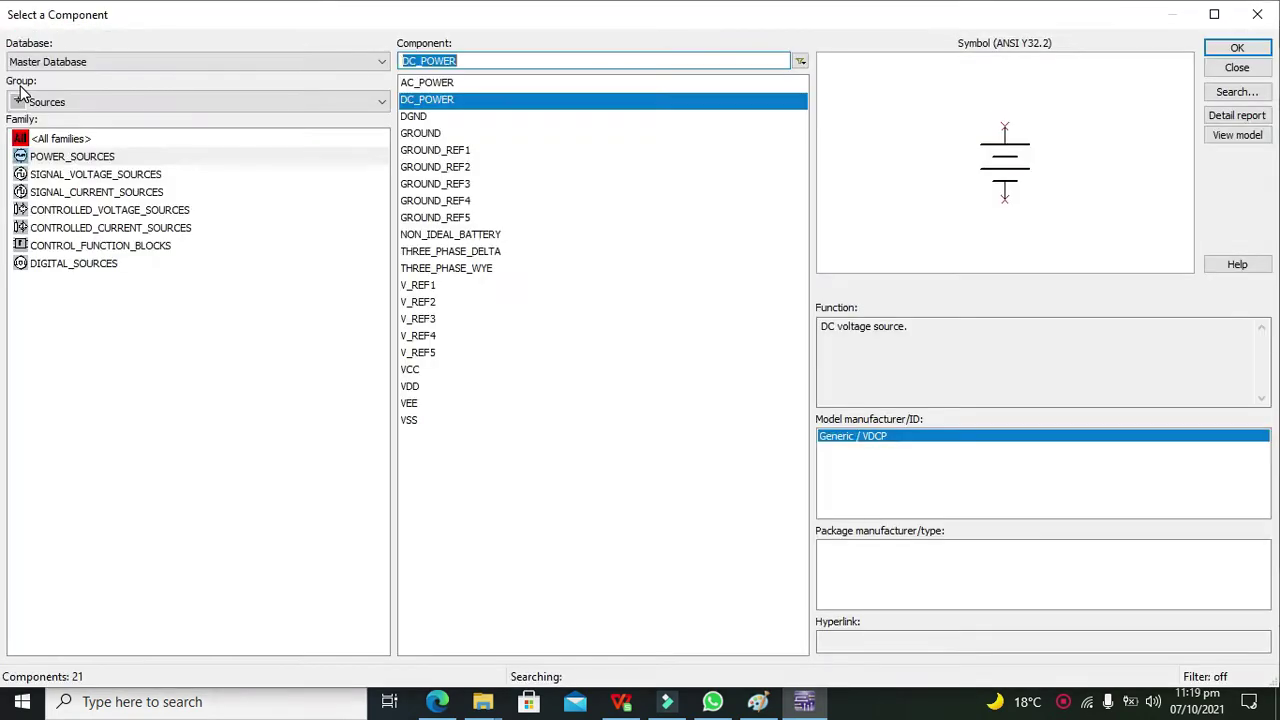
{"action": "left_click", "coordinate": [86, 104]}
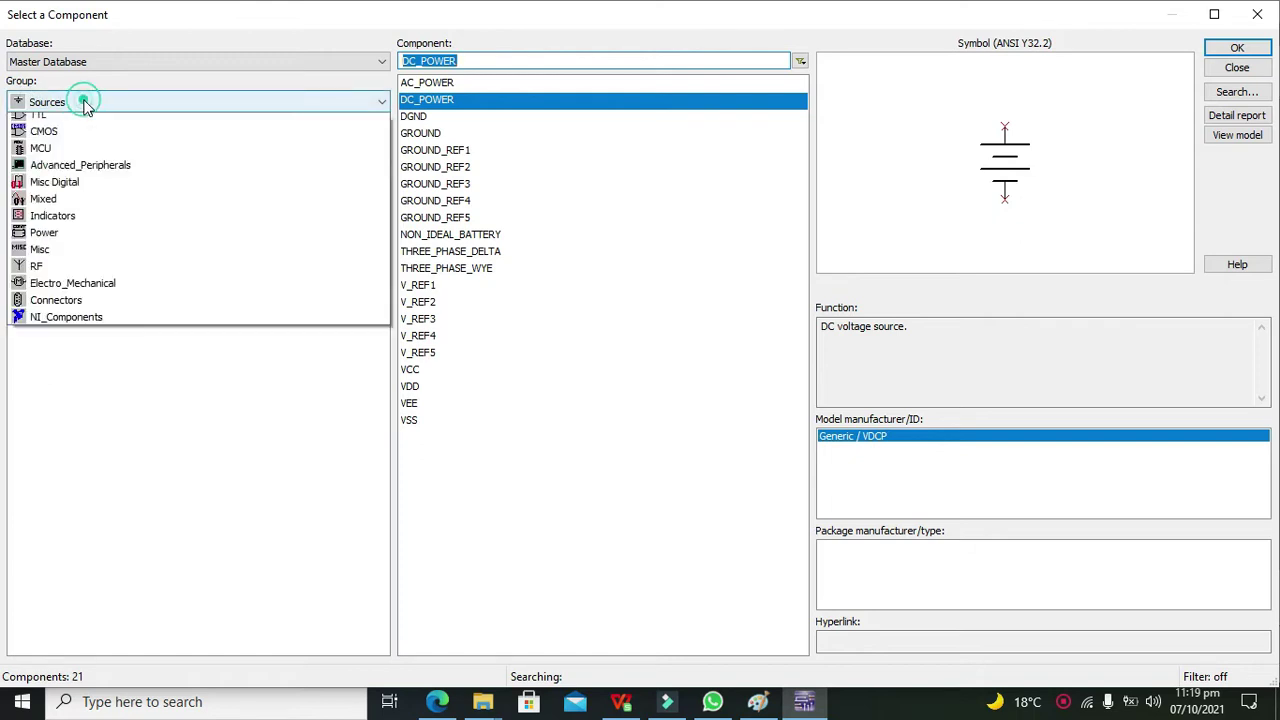
{"action": "left_click", "coordinate": [94, 392]}
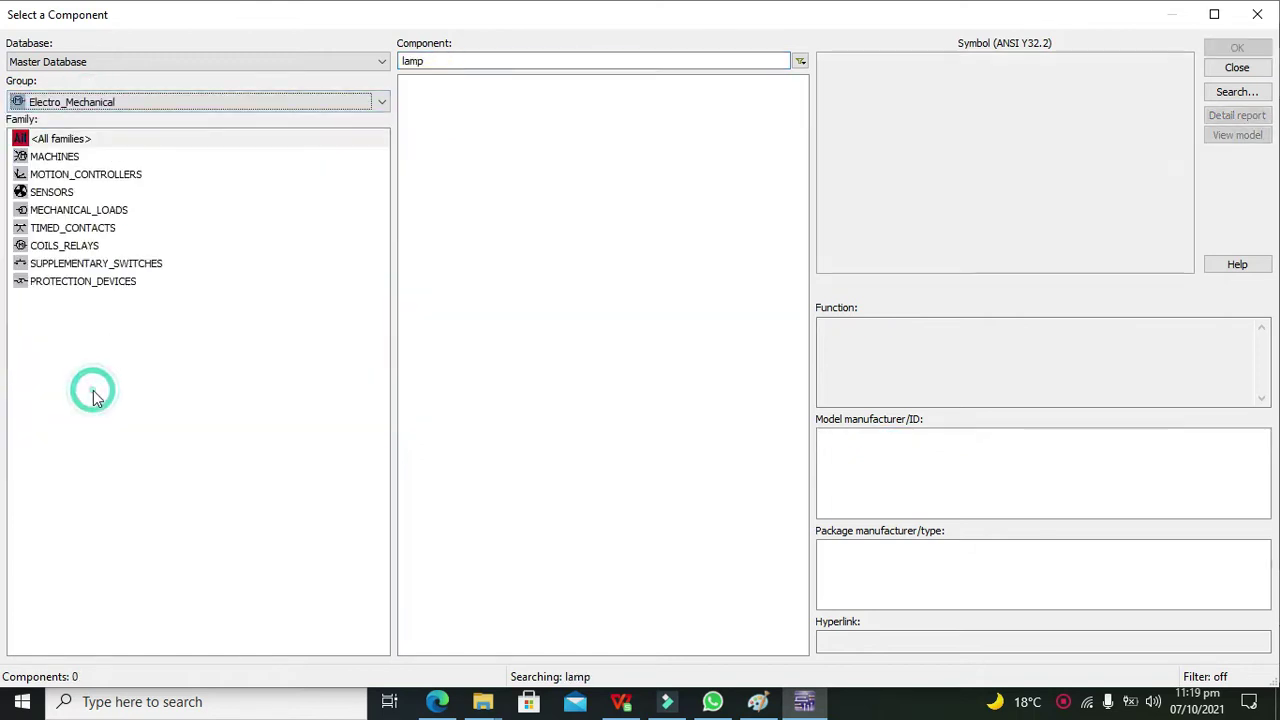
{"action": "double_click", "coordinate": [455, 62]}
{"action": "type", "text": "l"}
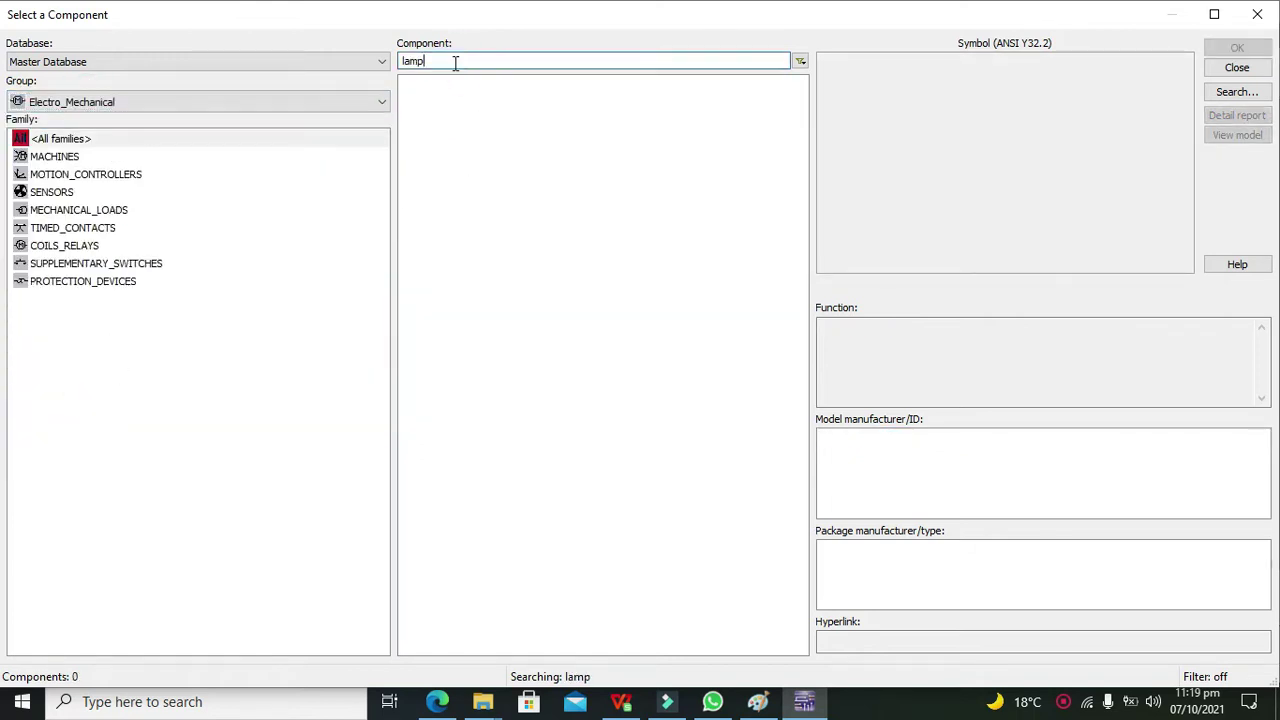
{"action": "key", "text": "BackSpace"}
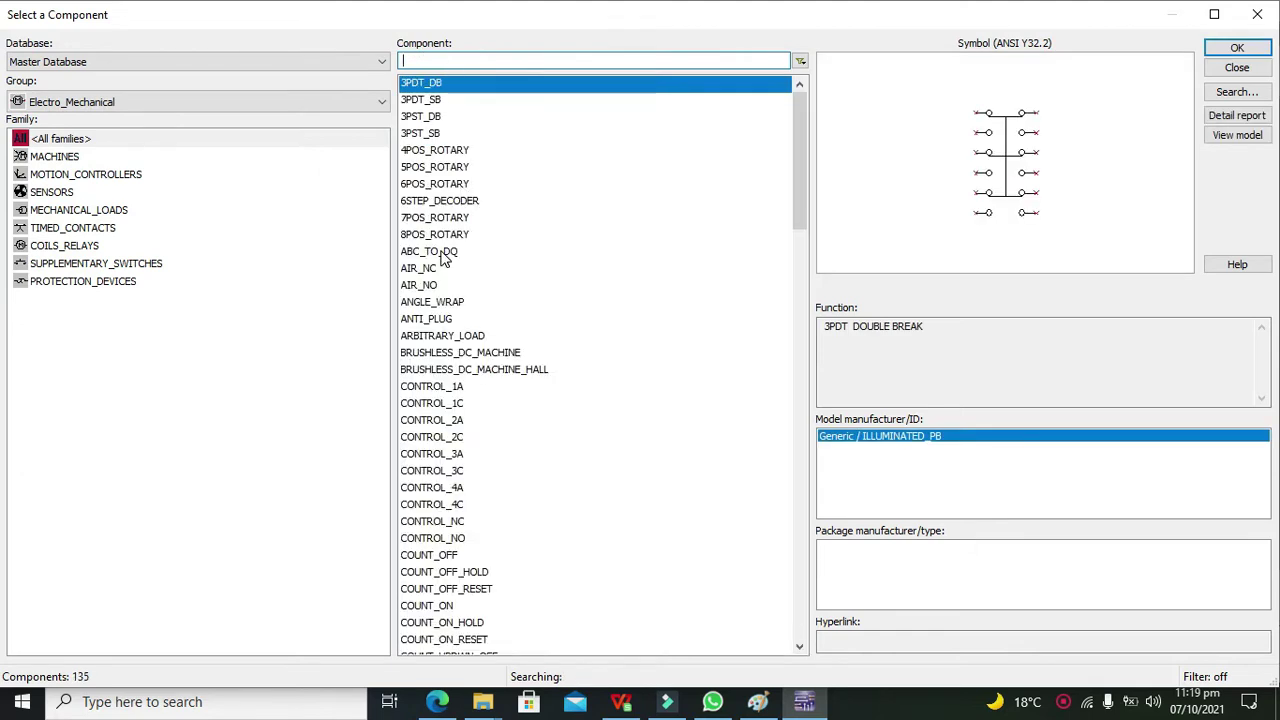
{"action": "left_click", "coordinate": [436, 151]}
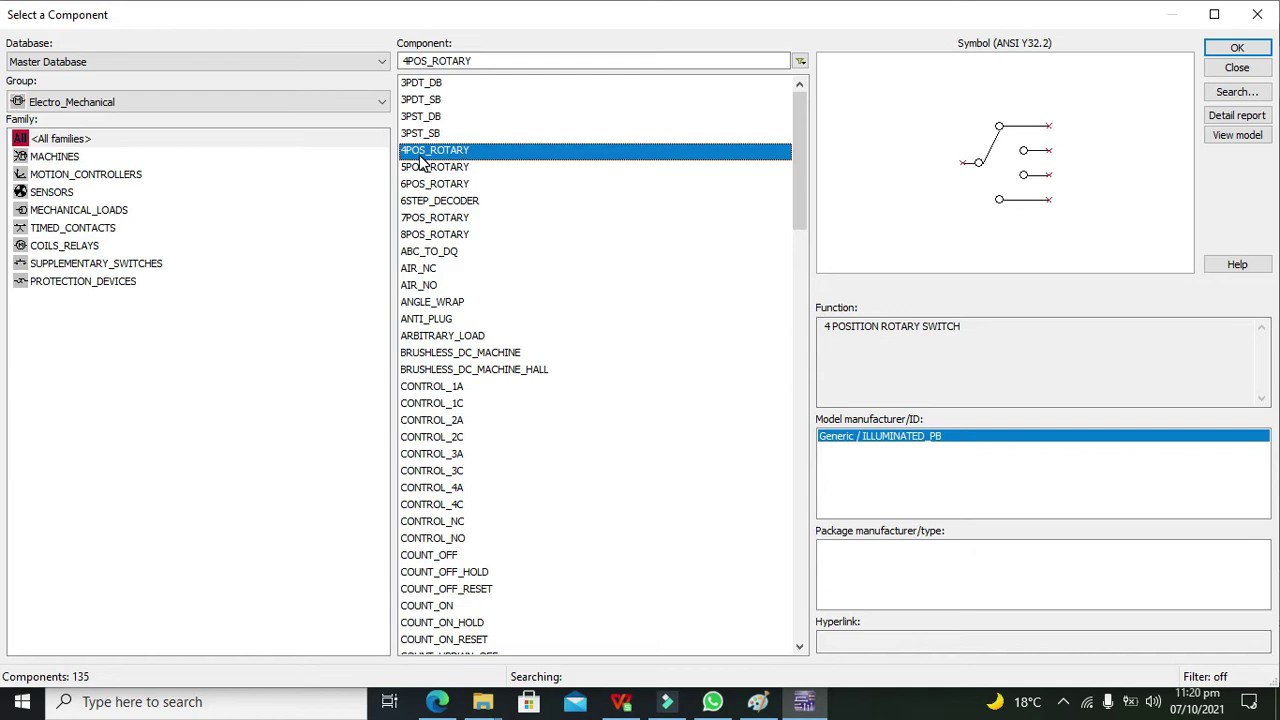
{"action": "left_click", "coordinate": [1220, 50]}
{"action": "left_click", "coordinate": [602, 333]}
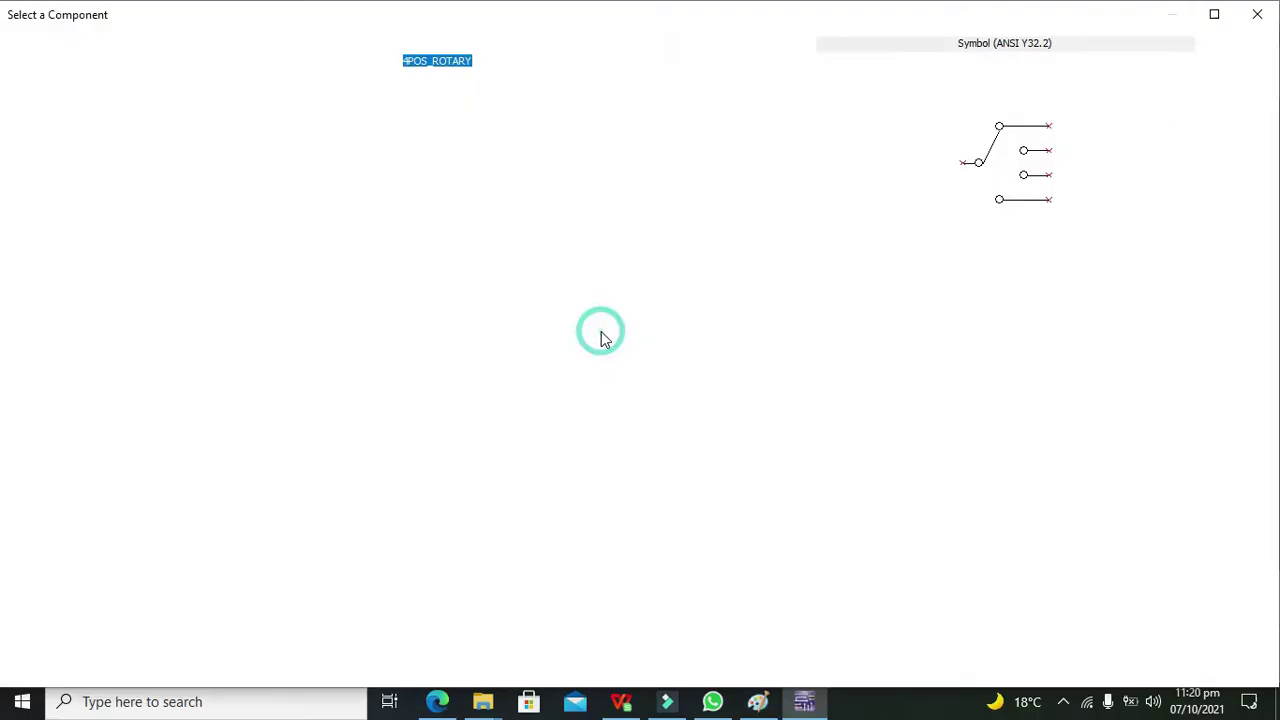
Step: Close the component browser and cycle S1's lever up to the top contact
{"action": "left_click", "coordinate": [1256, 24]}
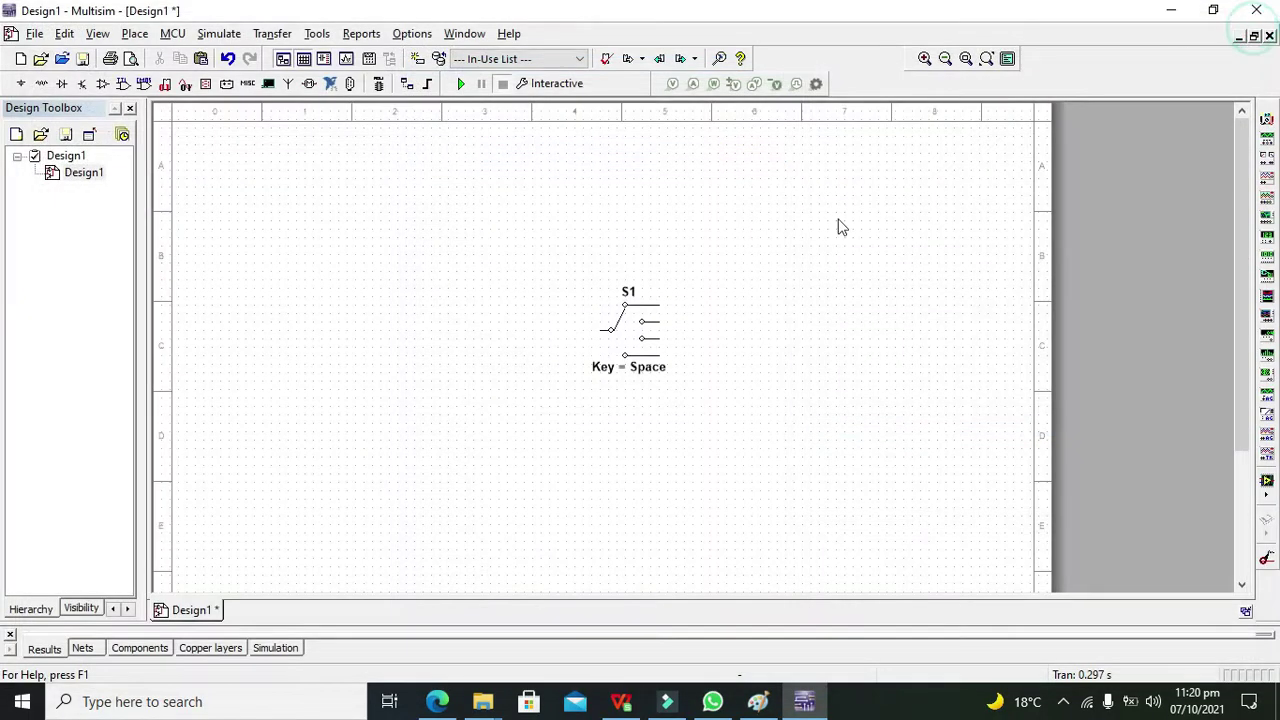
{"action": "left_click", "coordinate": [620, 338]}
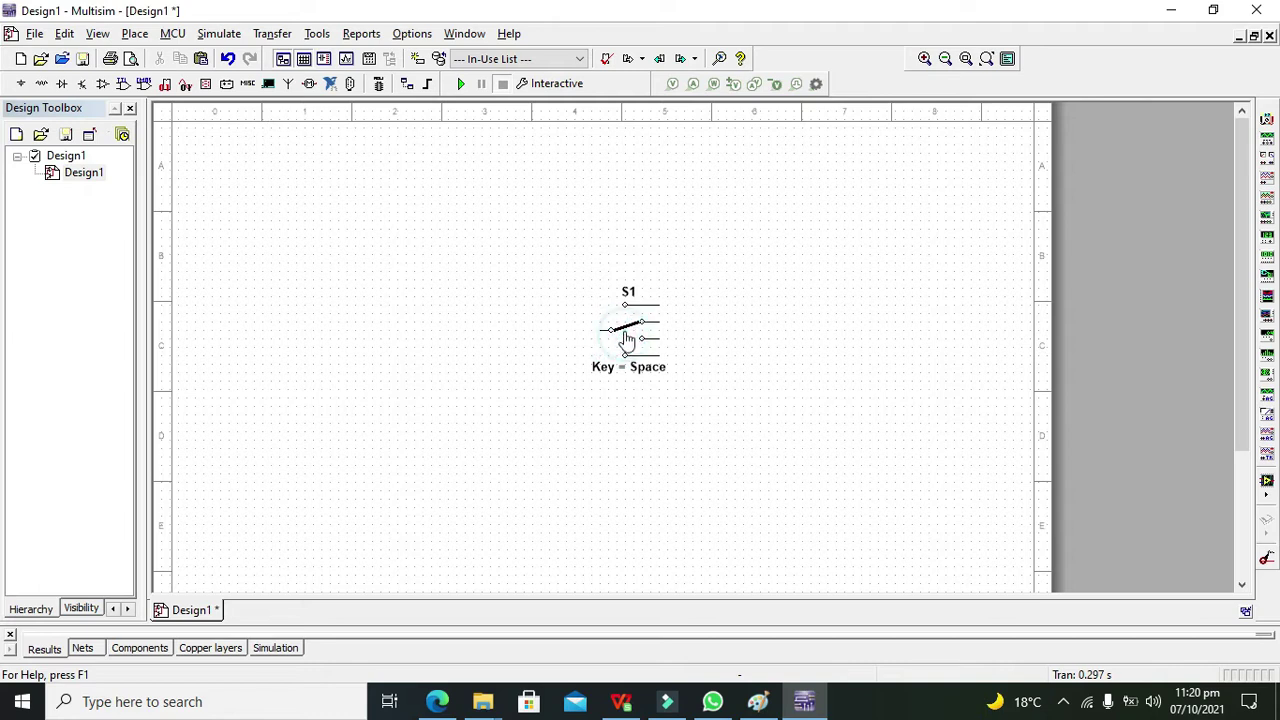
{"action": "left_click", "coordinate": [624, 333]}
{"action": "left_click", "coordinate": [623, 340]}
{"action": "left_click", "coordinate": [542, 298]}
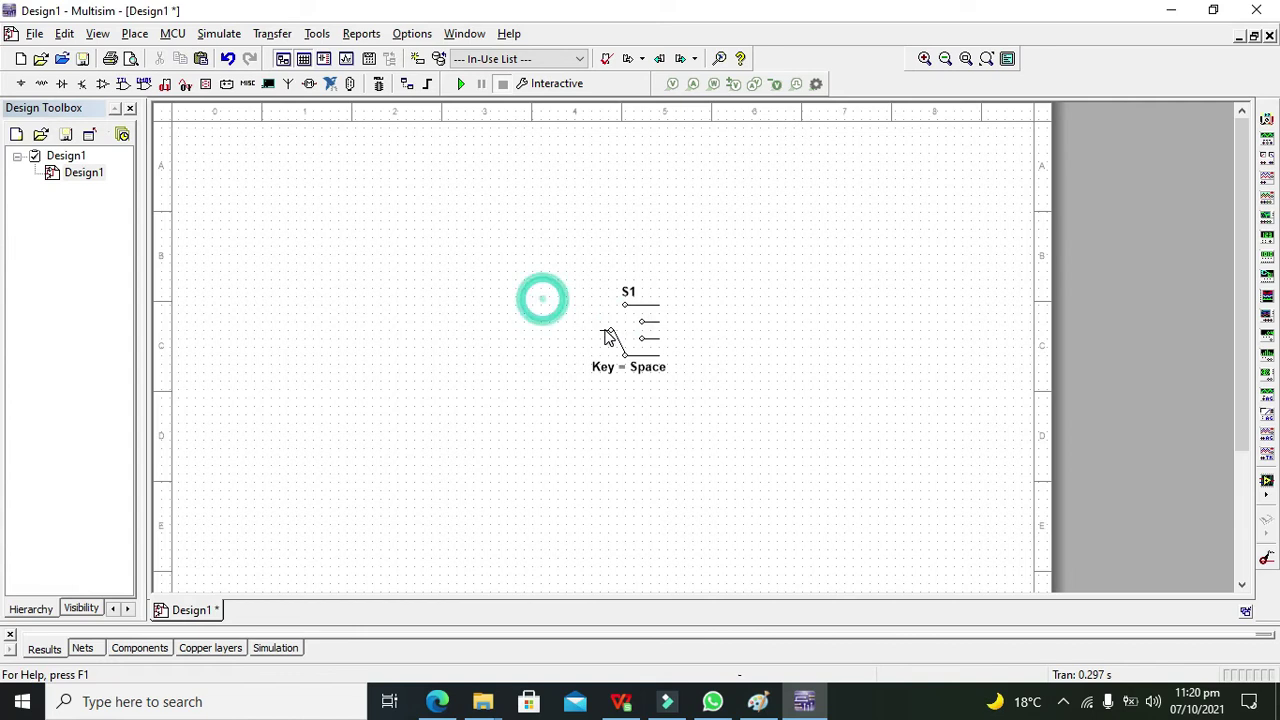
{"action": "left_click", "coordinate": [622, 343]}
{"action": "left_click", "coordinate": [622, 341]}
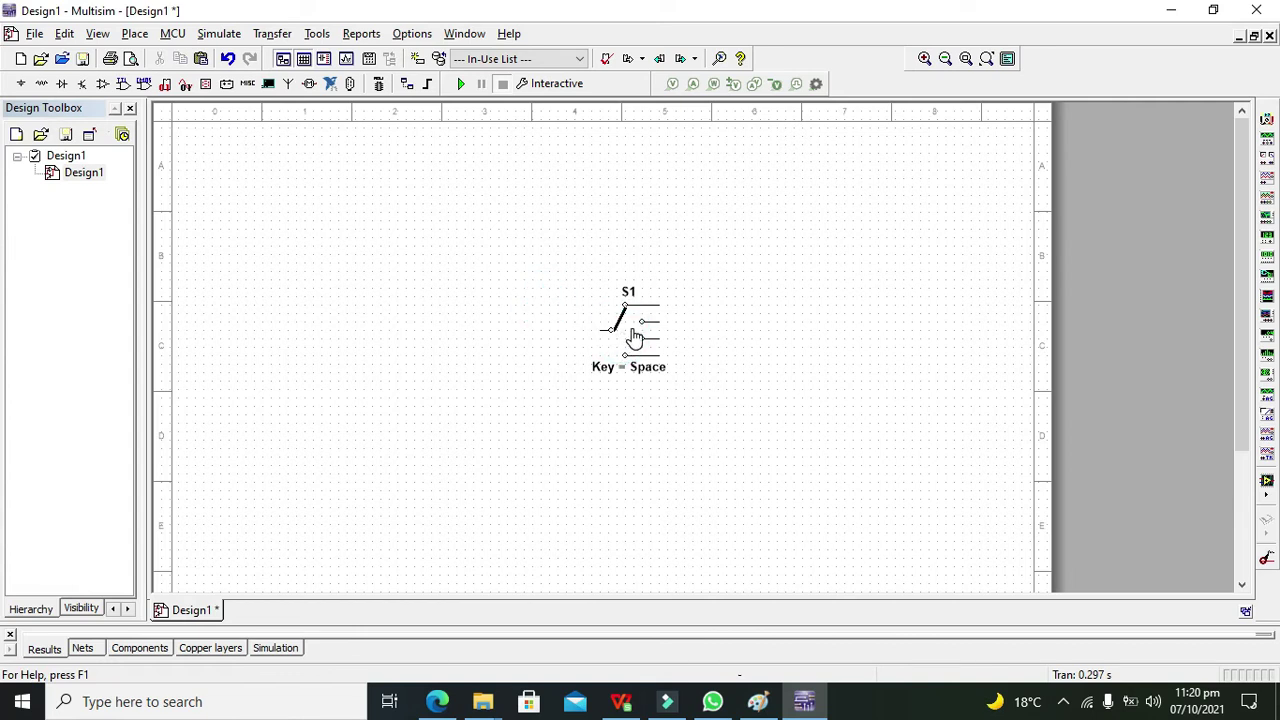
Step: Step S1's lever down through the lower contacts and back to the top
{"action": "left_click", "coordinate": [630, 337]}
{"action": "left_click", "coordinate": [626, 344]}
{"action": "left_click", "coordinate": [627, 343]}
{"action": "left_click", "coordinate": [620, 345]}
{"action": "left_click", "coordinate": [622, 340]}
{"action": "left_click", "coordinate": [623, 337]}
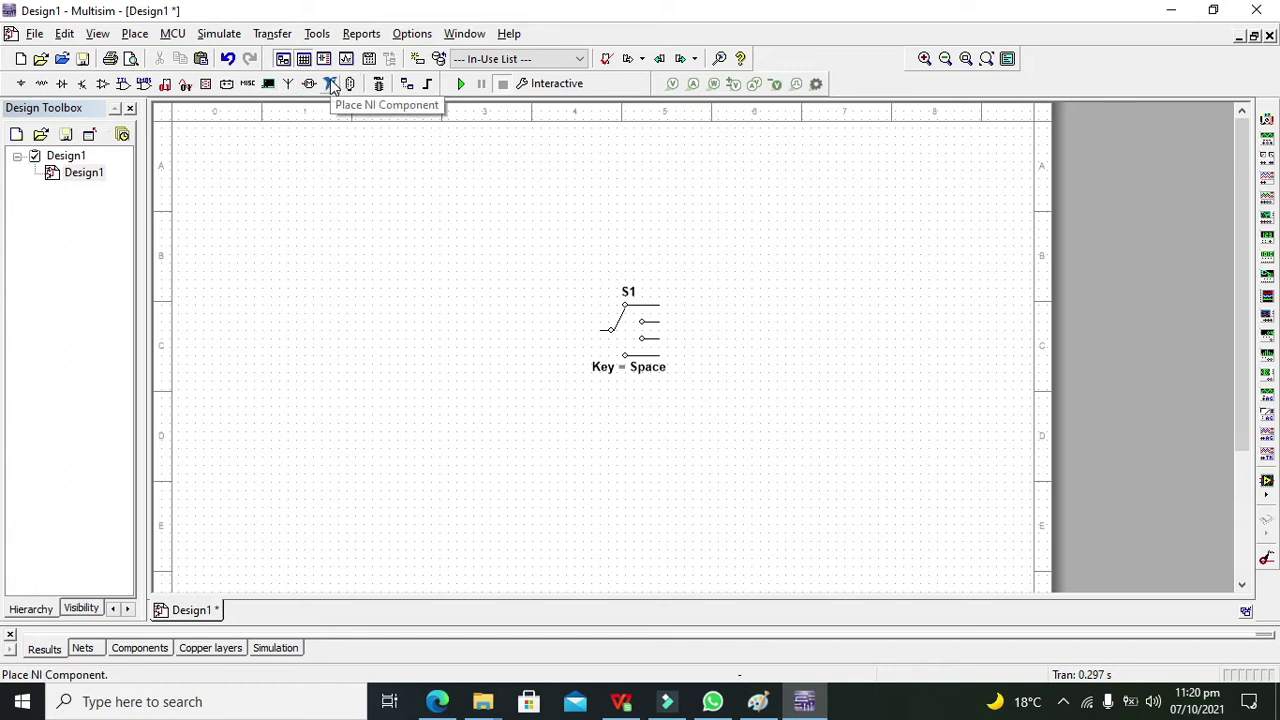
Step: Place four PROBE_DIG_GREEN probes, X1 to X4, in a column right of S1
{"action": "left_click", "coordinate": [206, 84]}
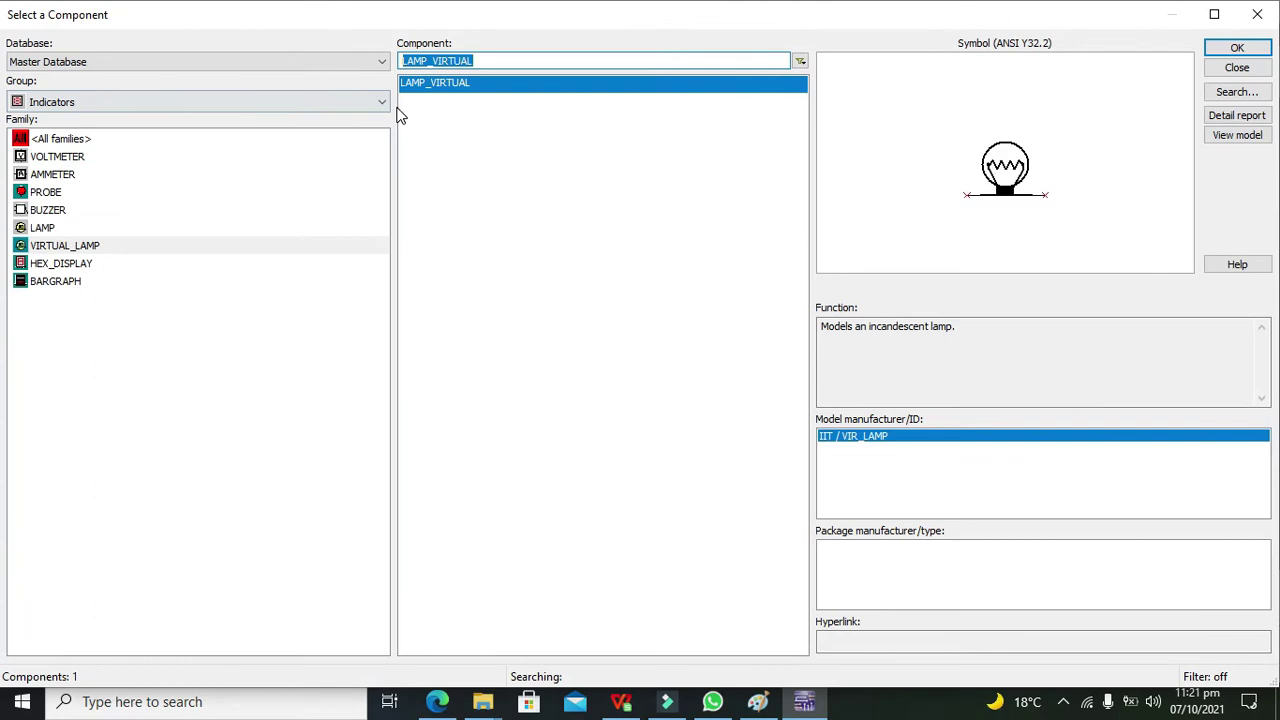
{"action": "left_click", "coordinate": [48, 194]}
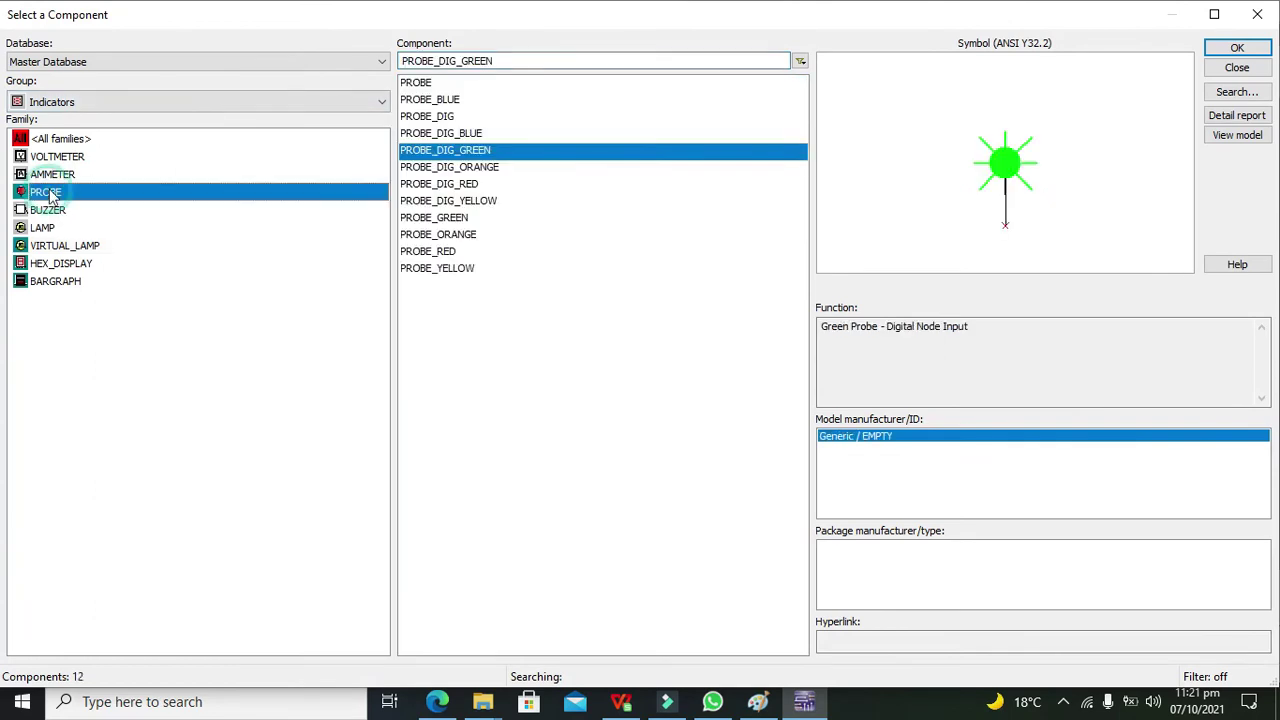
{"action": "left_click", "coordinate": [546, 161]}
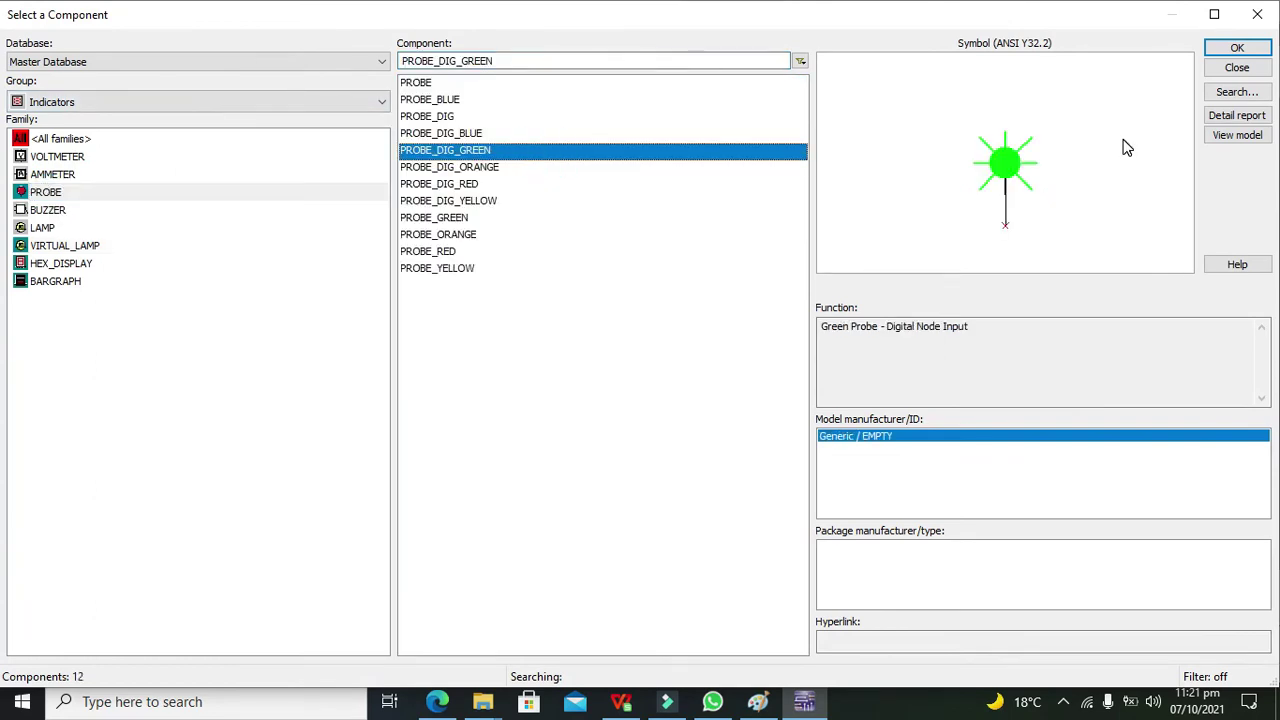
{"action": "left_click", "coordinate": [1237, 50]}
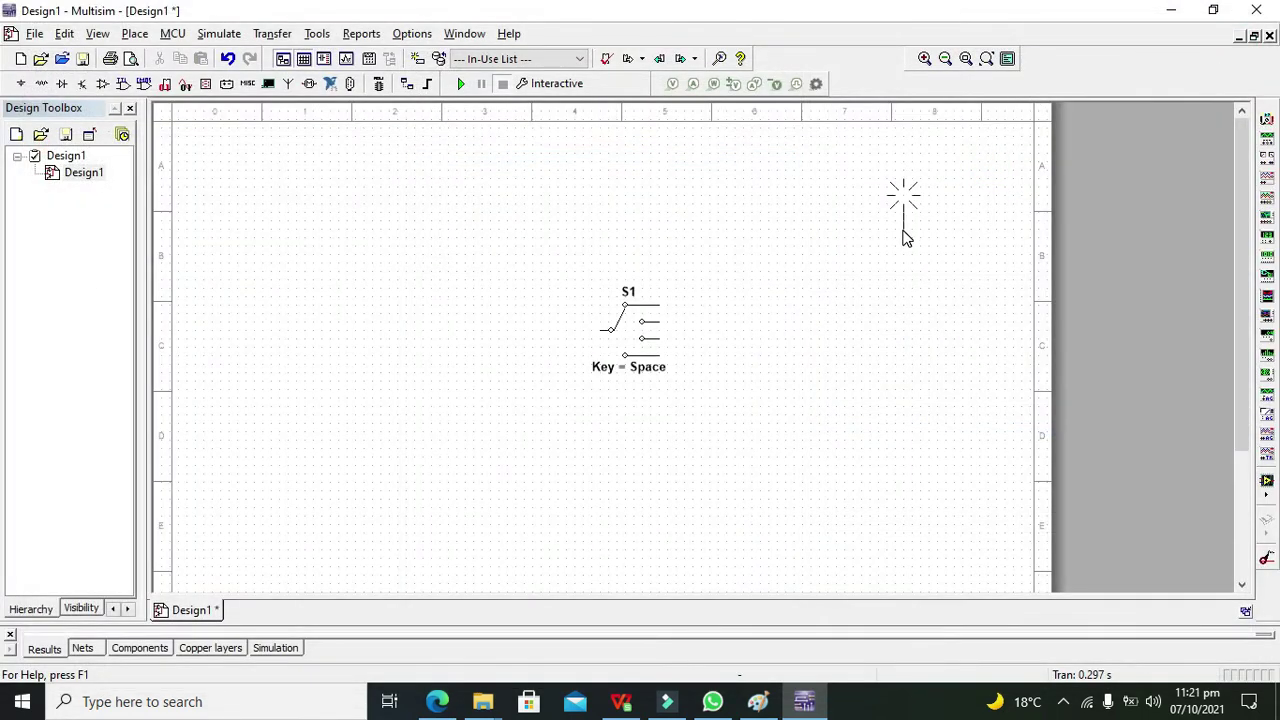
{"action": "left_click", "coordinate": [785, 245]}
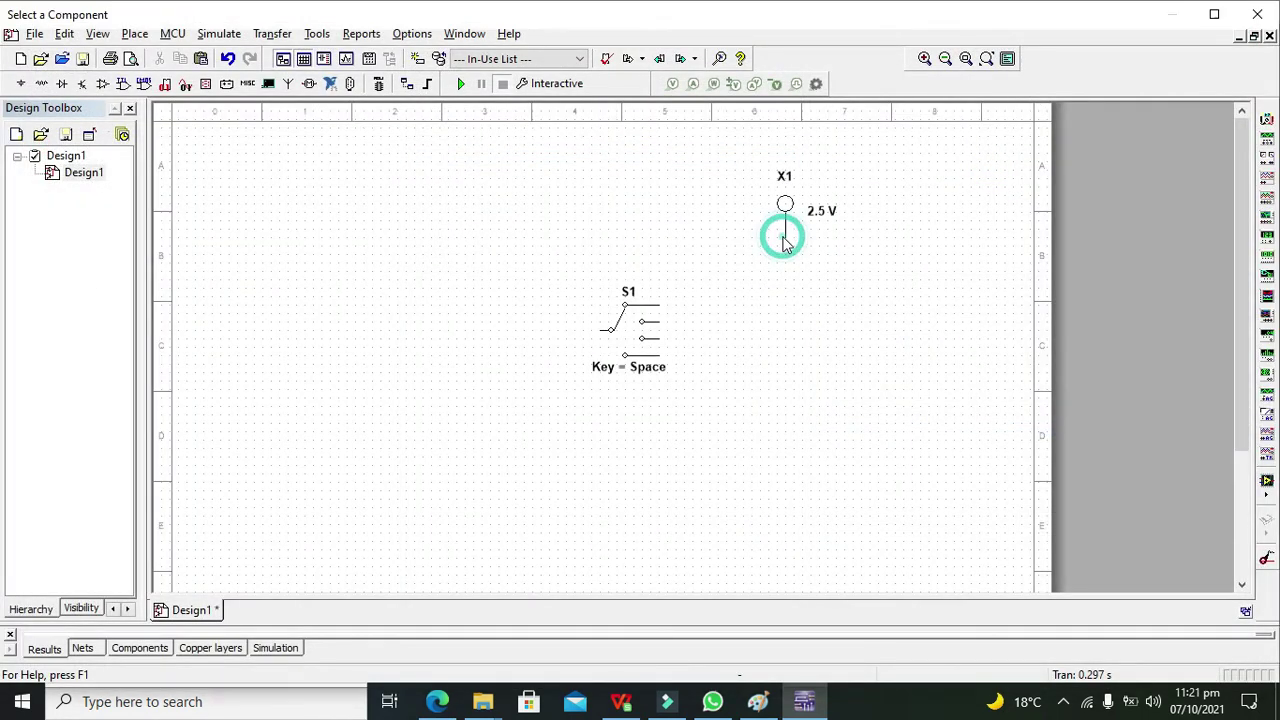
{"action": "left_click", "coordinate": [1250, 47]}
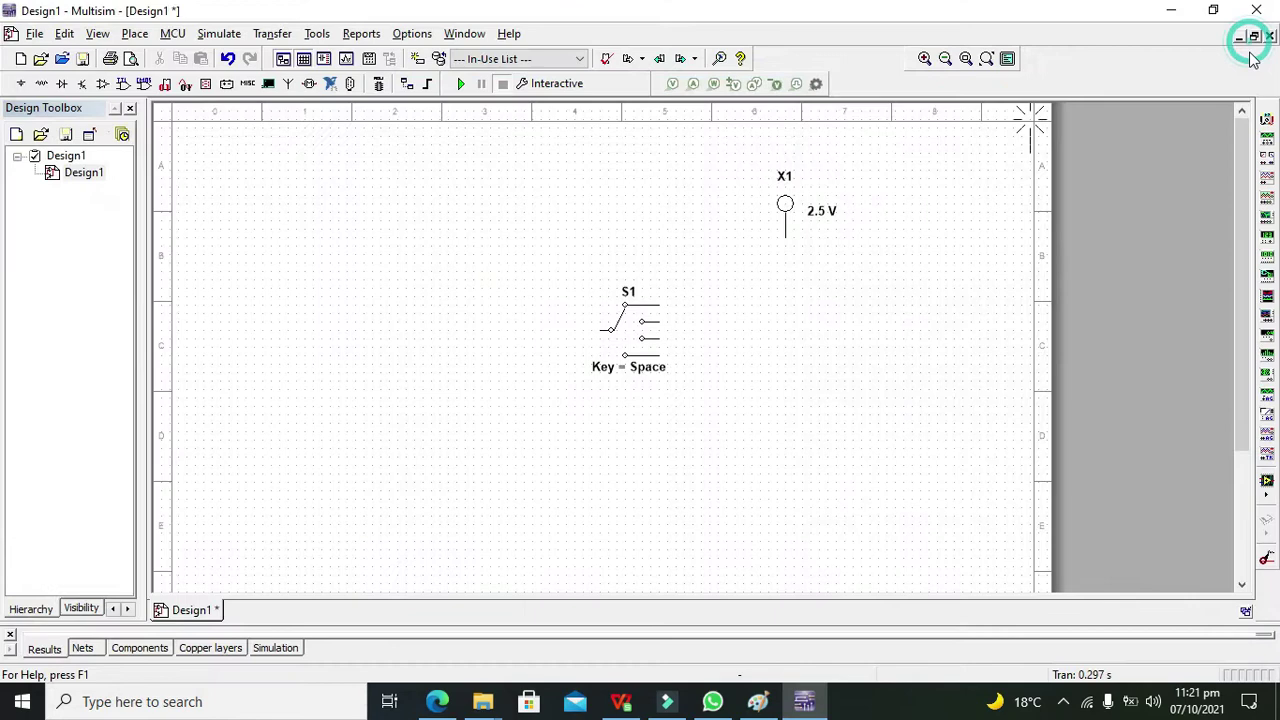
{"action": "left_click", "coordinate": [792, 318]}
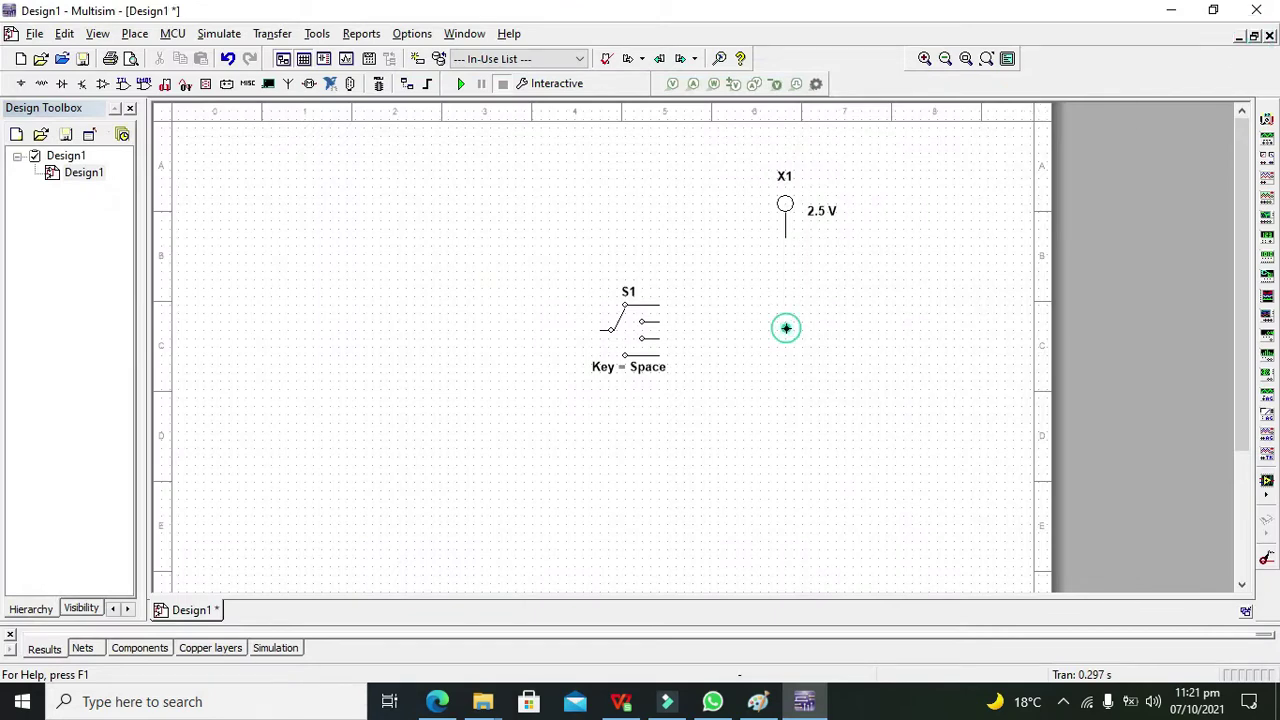
{"action": "left_click", "coordinate": [1237, 47]}
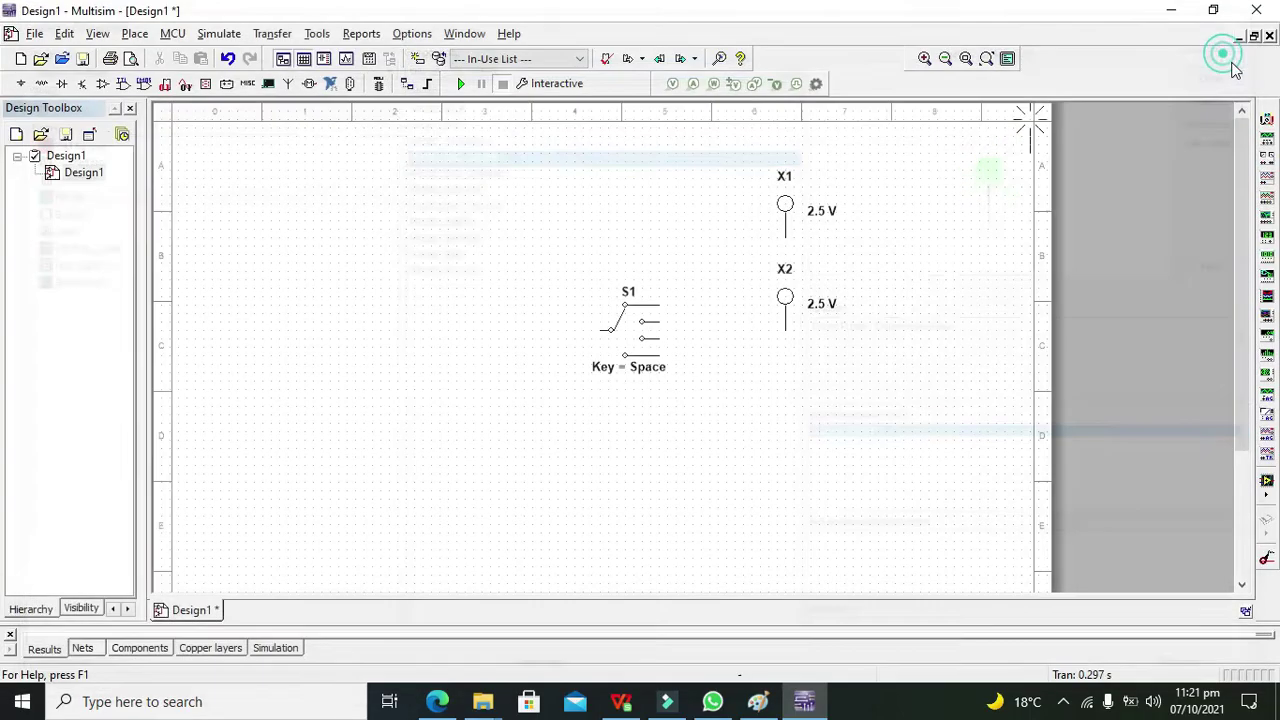
{"action": "left_click", "coordinate": [788, 425]}
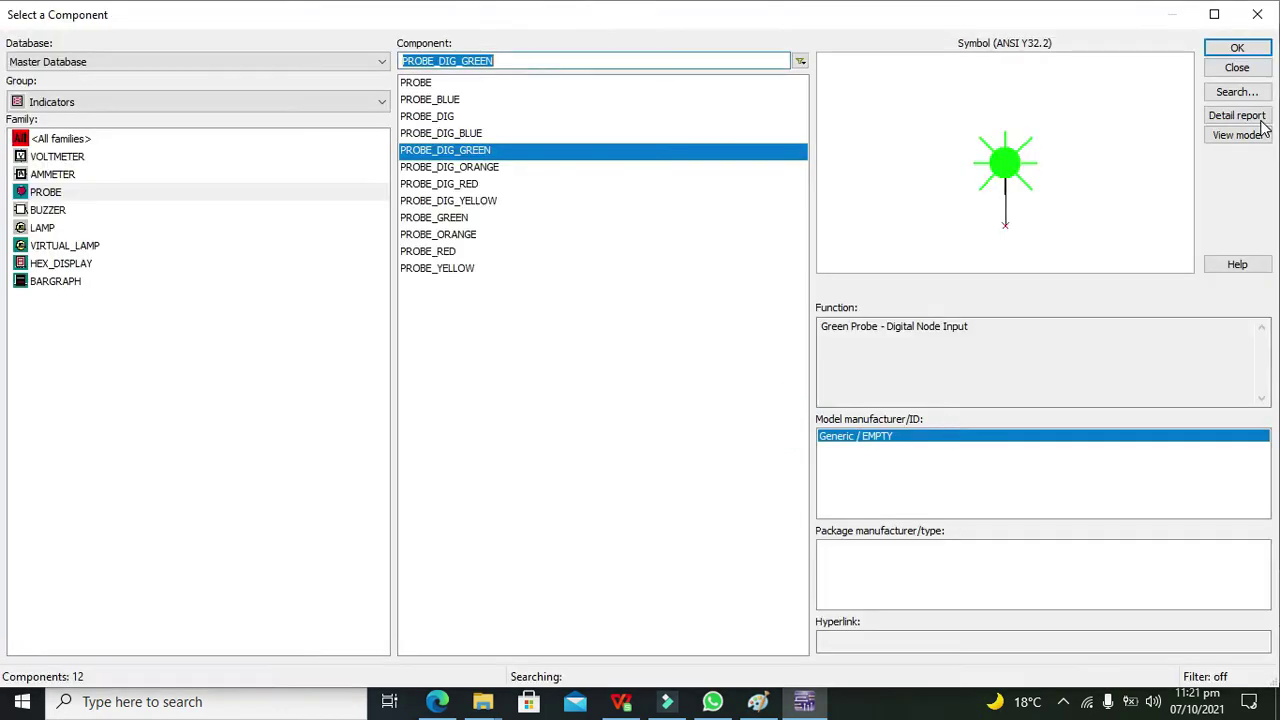
{"action": "left_click", "coordinate": [1237, 47]}
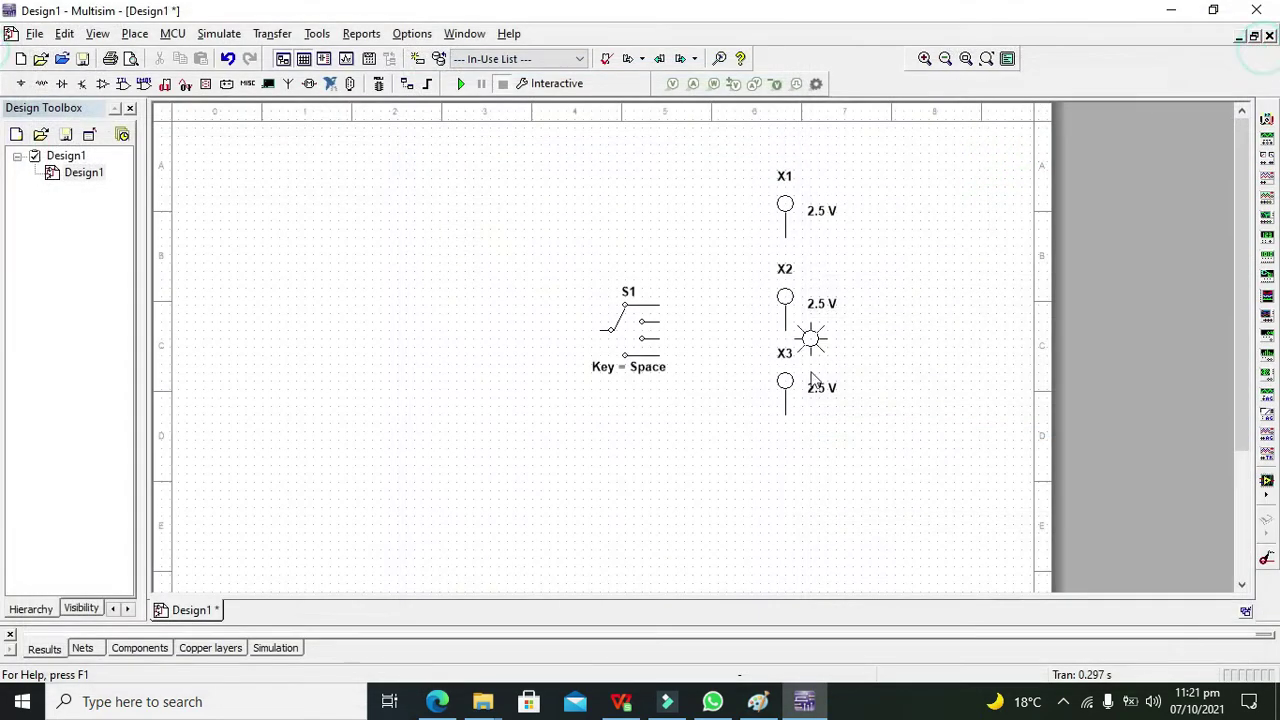
{"action": "left_click", "coordinate": [789, 496]}
{"action": "left_click", "coordinate": [1257, 14]}
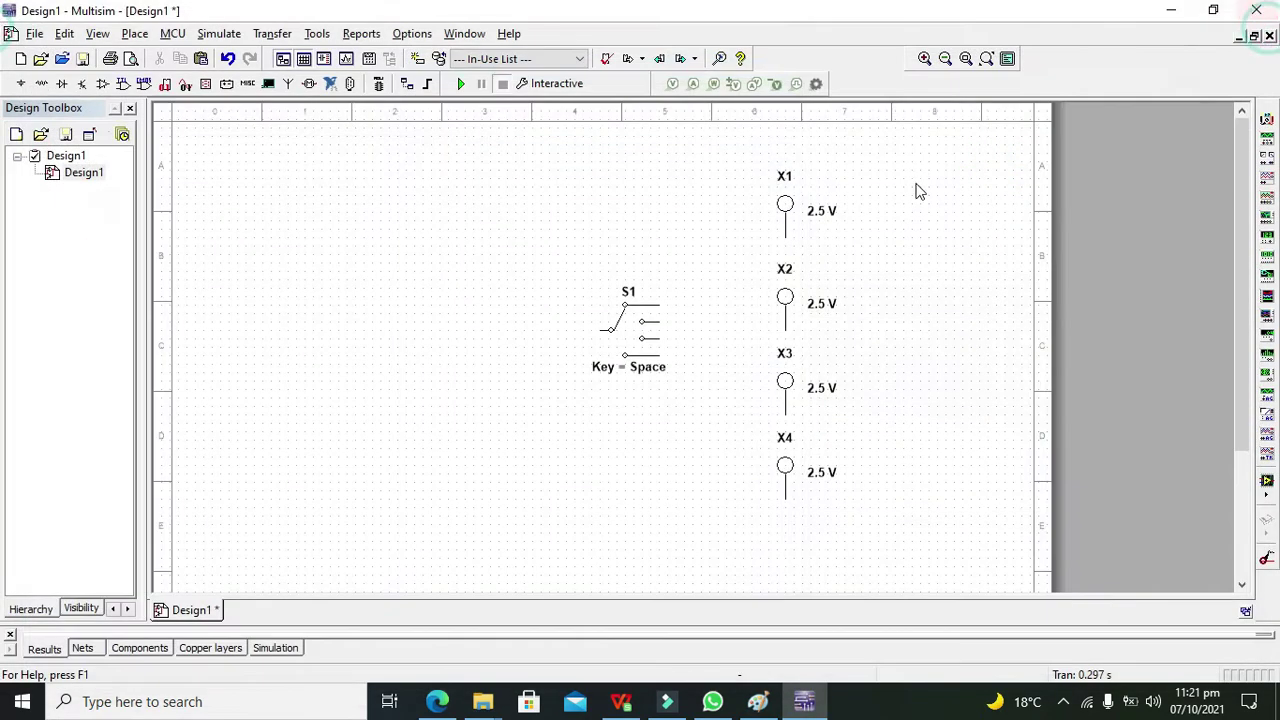
Step: Wire S1's four output contacts to the lower leads of probes X1, X2, X3 and X4
{"action": "left_click", "coordinate": [785, 240]}
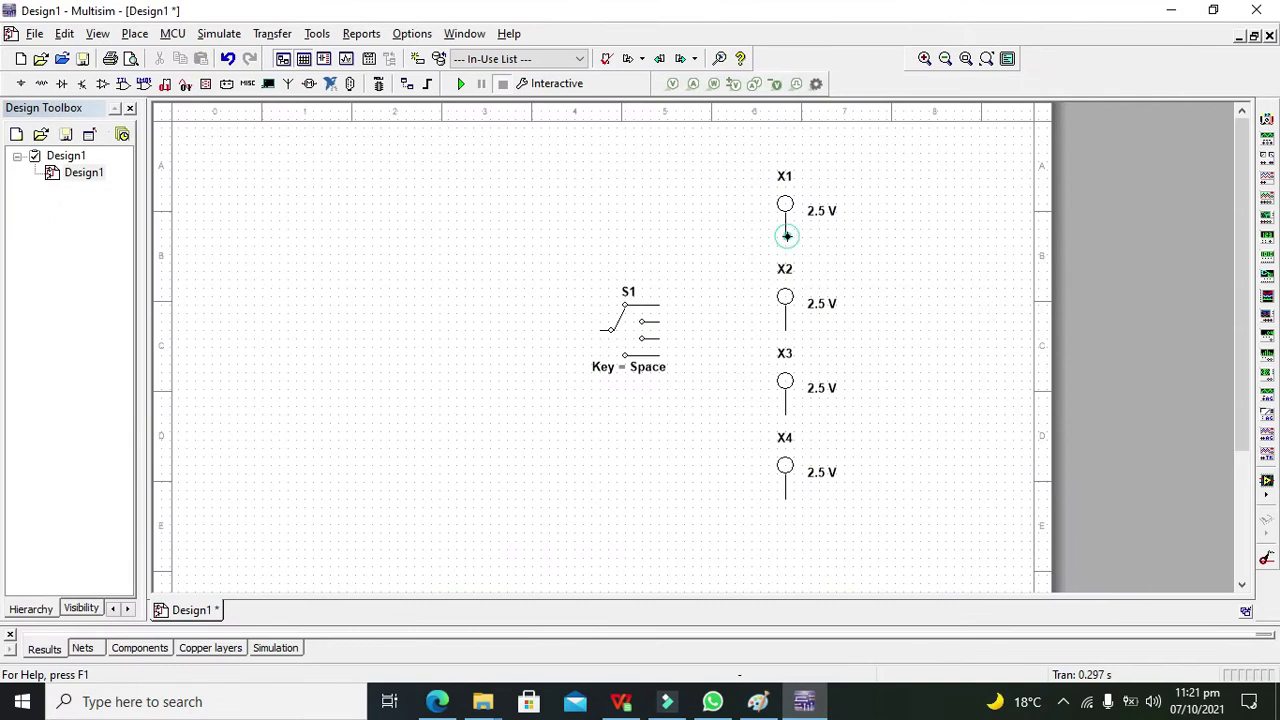
{"action": "left_click", "coordinate": [660, 304]}
{"action": "left_click", "coordinate": [785, 328]}
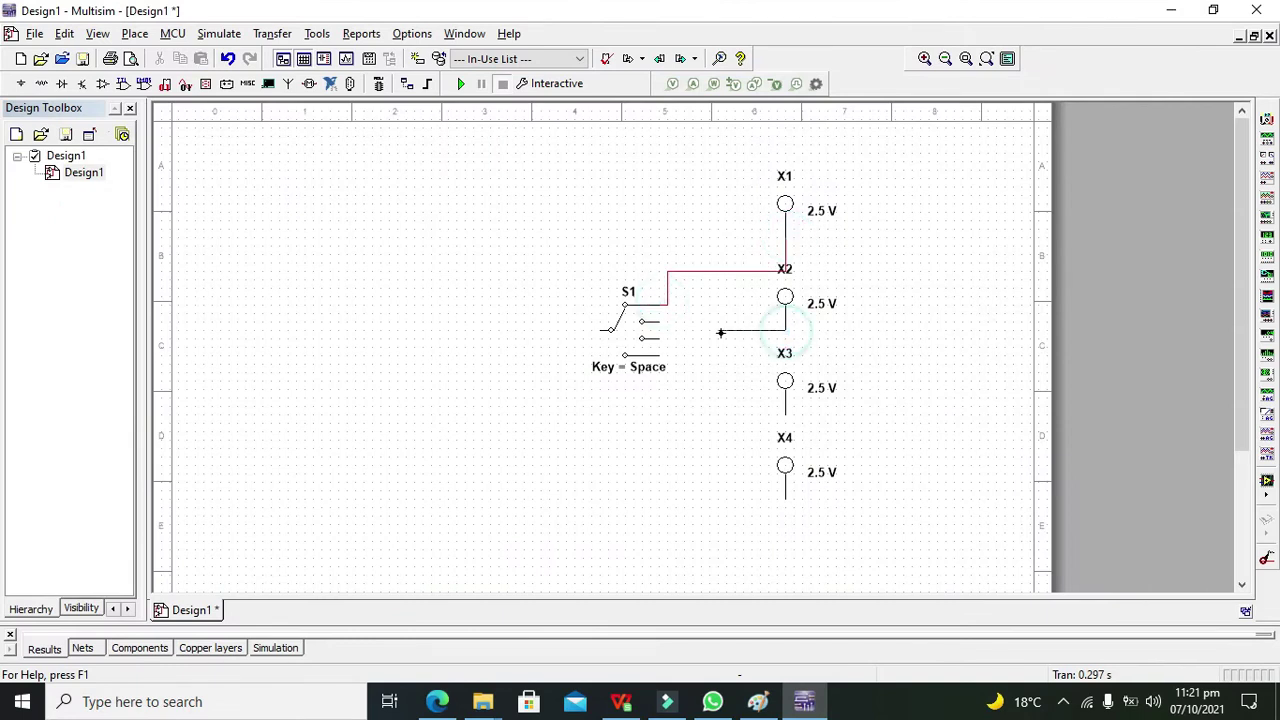
{"action": "left_click", "coordinate": [660, 320]}
{"action": "left_click", "coordinate": [658, 338]}
{"action": "left_click", "coordinate": [701, 406]}
{"action": "left_click", "coordinate": [784, 413]}
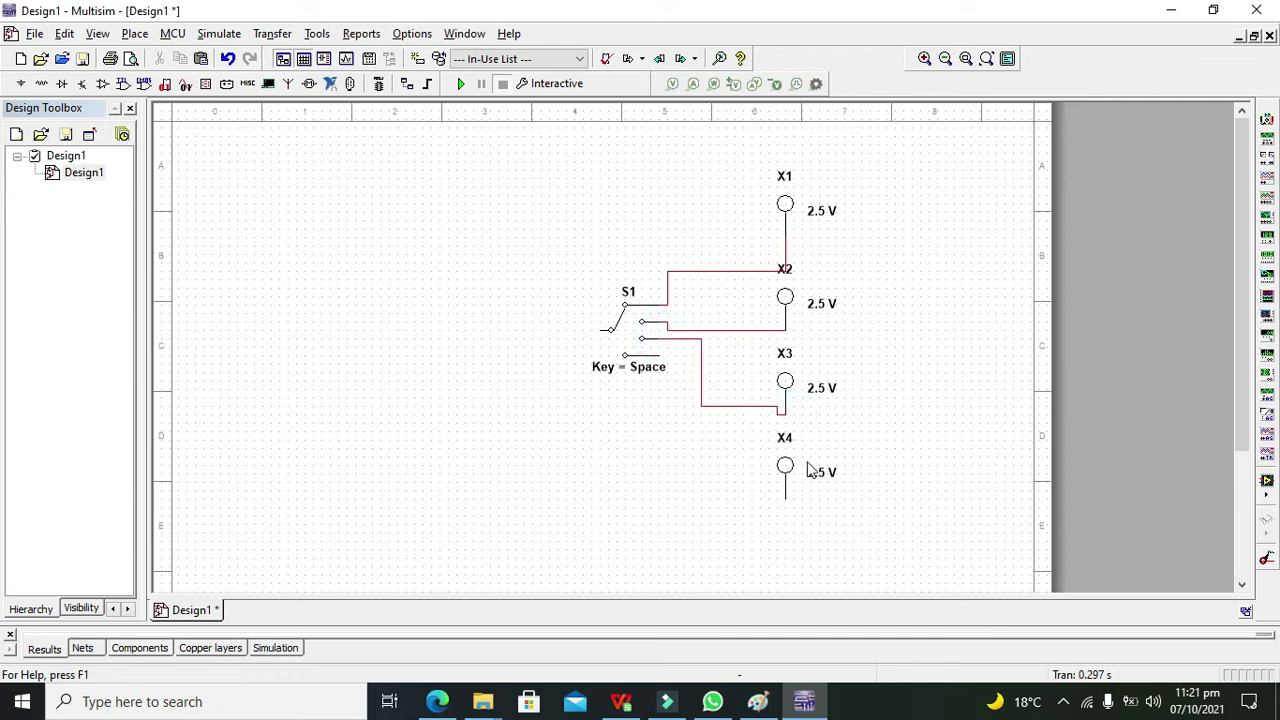
{"action": "left_click", "coordinate": [786, 498]}
{"action": "left_click", "coordinate": [680, 358]}
{"action": "left_click", "coordinate": [648, 356]}
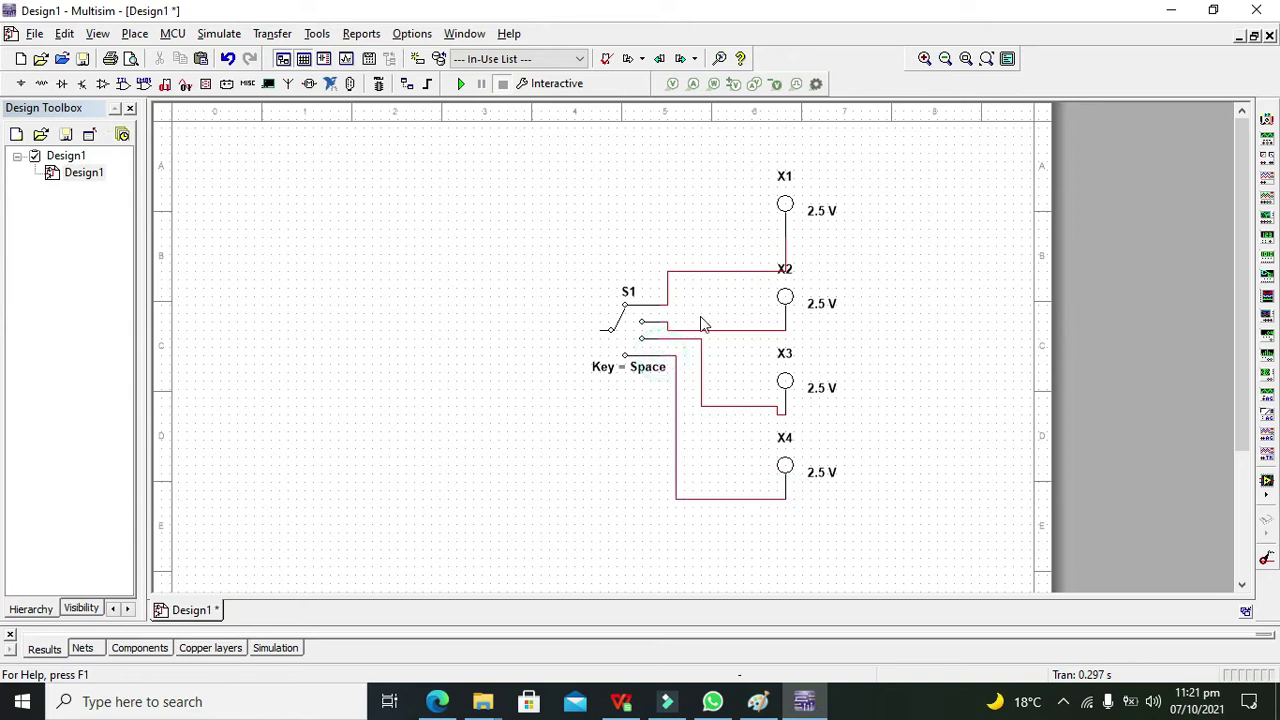
Step: Drag the X1 wire's horizontal run up above the switch
{"action": "left_click", "coordinate": [764, 270]}
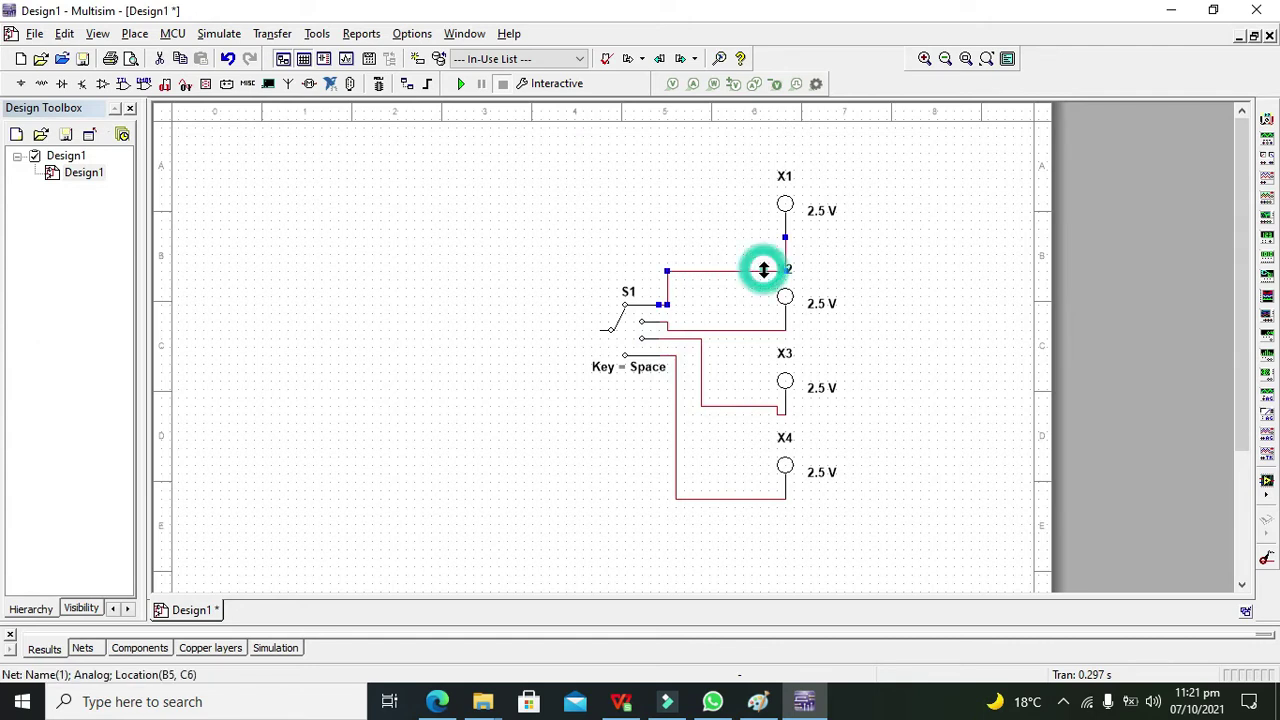
{"action": "left_click_drag", "start_coordinate": [764, 270], "coordinate": [764, 246]}
{"action": "left_click", "coordinate": [840, 245]}
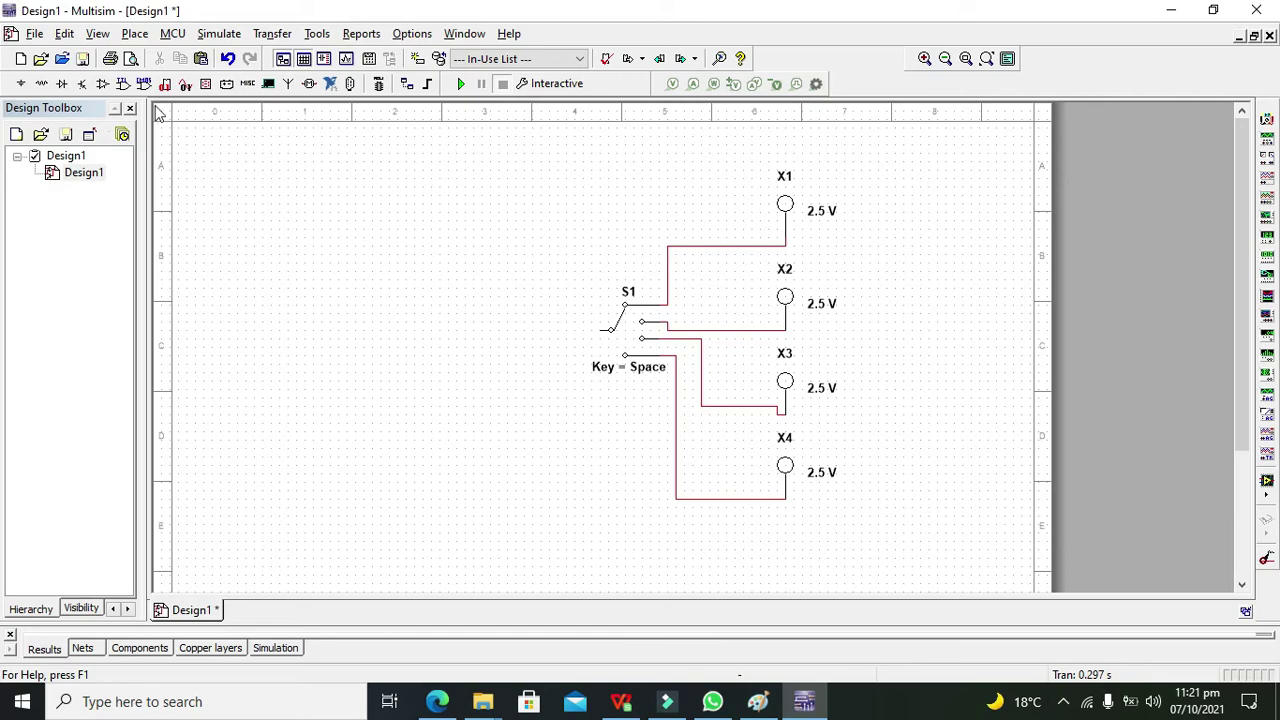
{"action": "left_click", "coordinate": [24, 85]}
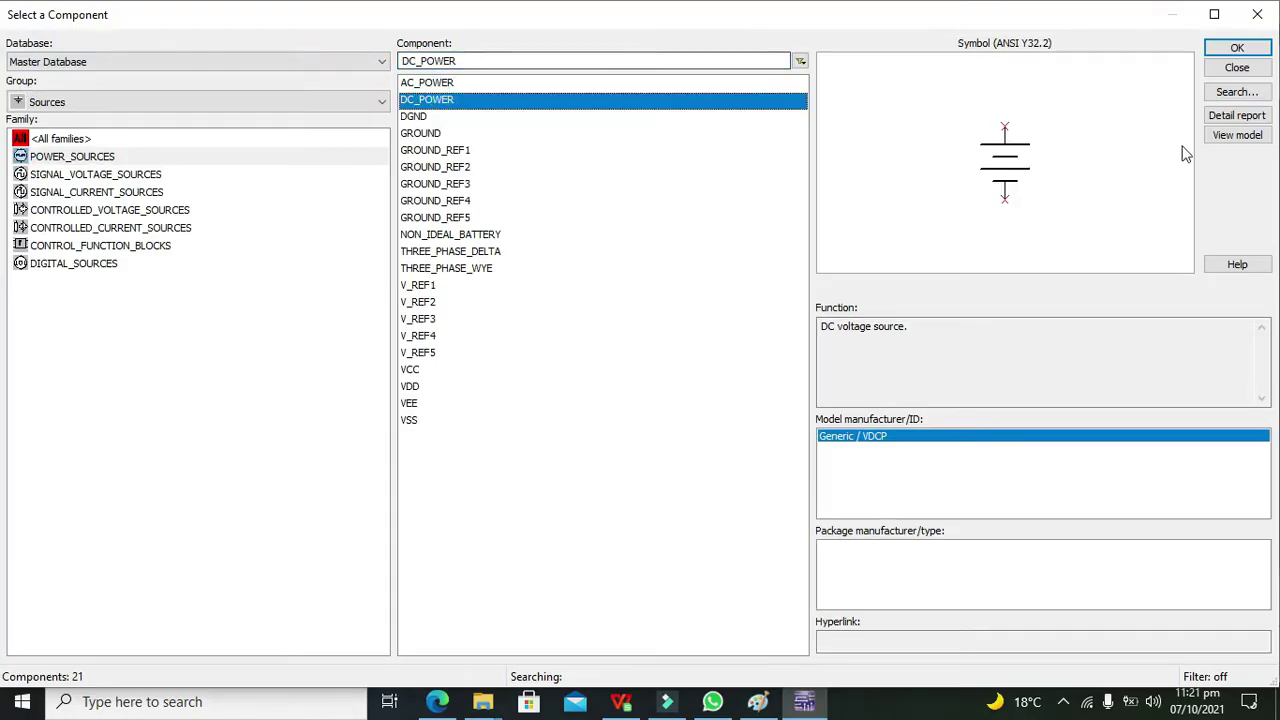
Step: Place DC_POWER source V1 left of the switch and wire it to S1's common terminal
{"action": "left_click", "coordinate": [1237, 48]}
{"action": "left_click", "coordinate": [457, 400]}
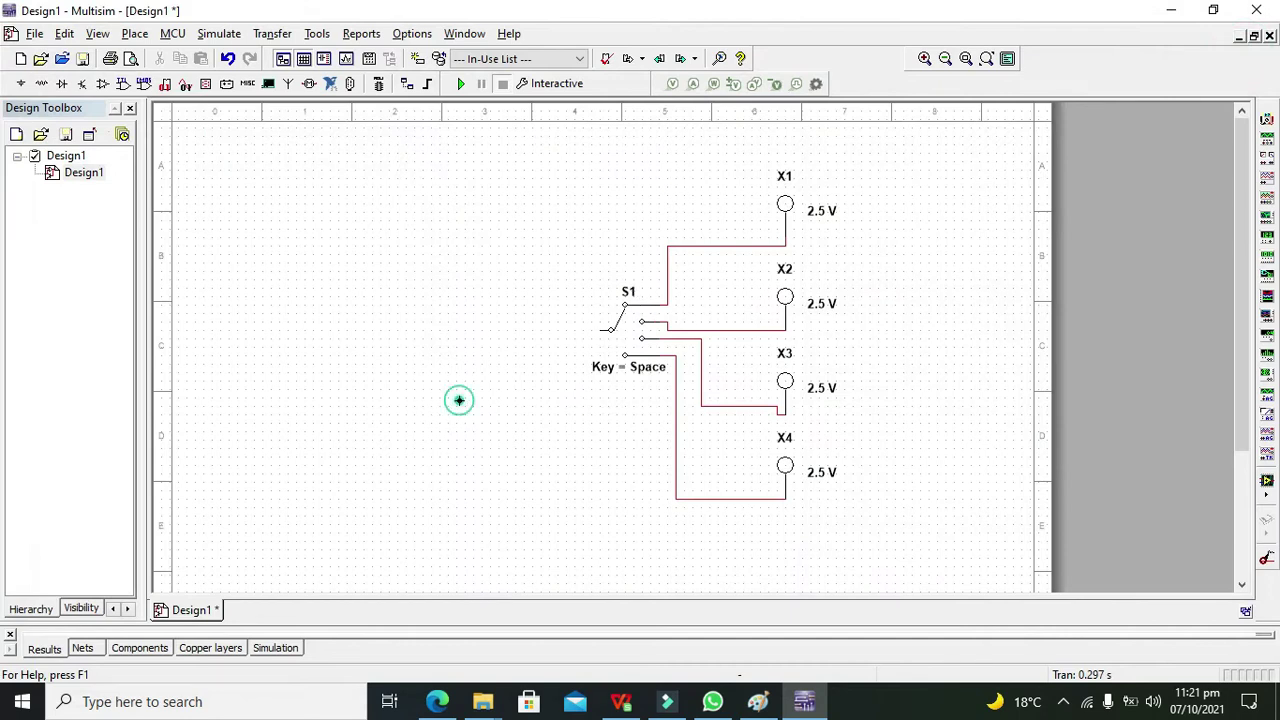
{"action": "left_click", "coordinate": [1257, 14]}
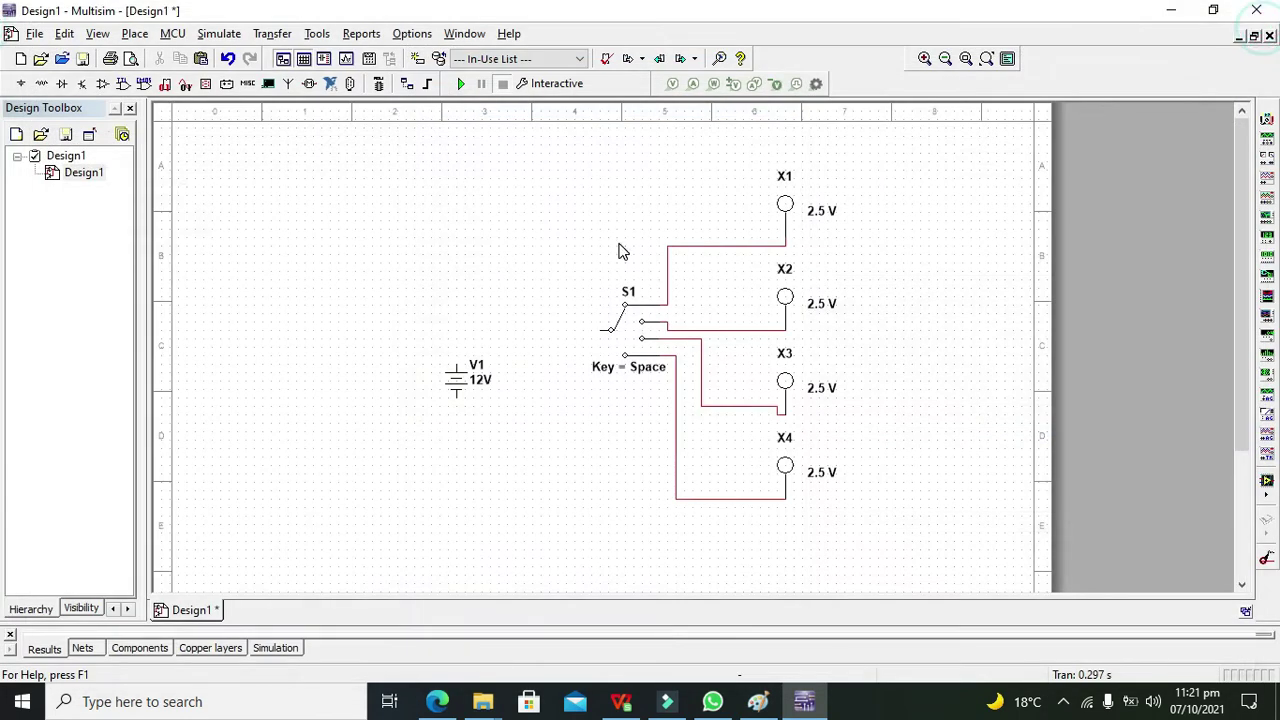
{"action": "left_click", "coordinate": [602, 331]}
{"action": "left_click", "coordinate": [456, 362]}
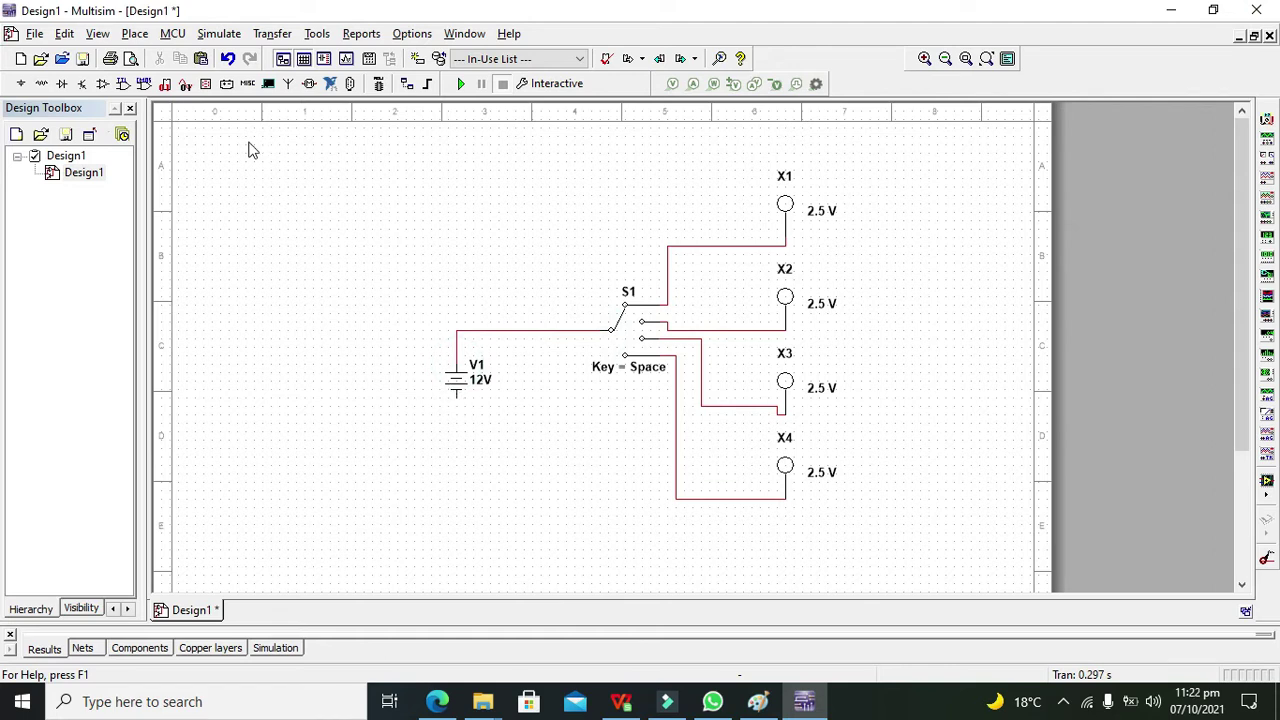
Step: Add a GROUND below V1 and wire V1's bottom terminal to it
{"action": "left_click", "coordinate": [22, 84]}
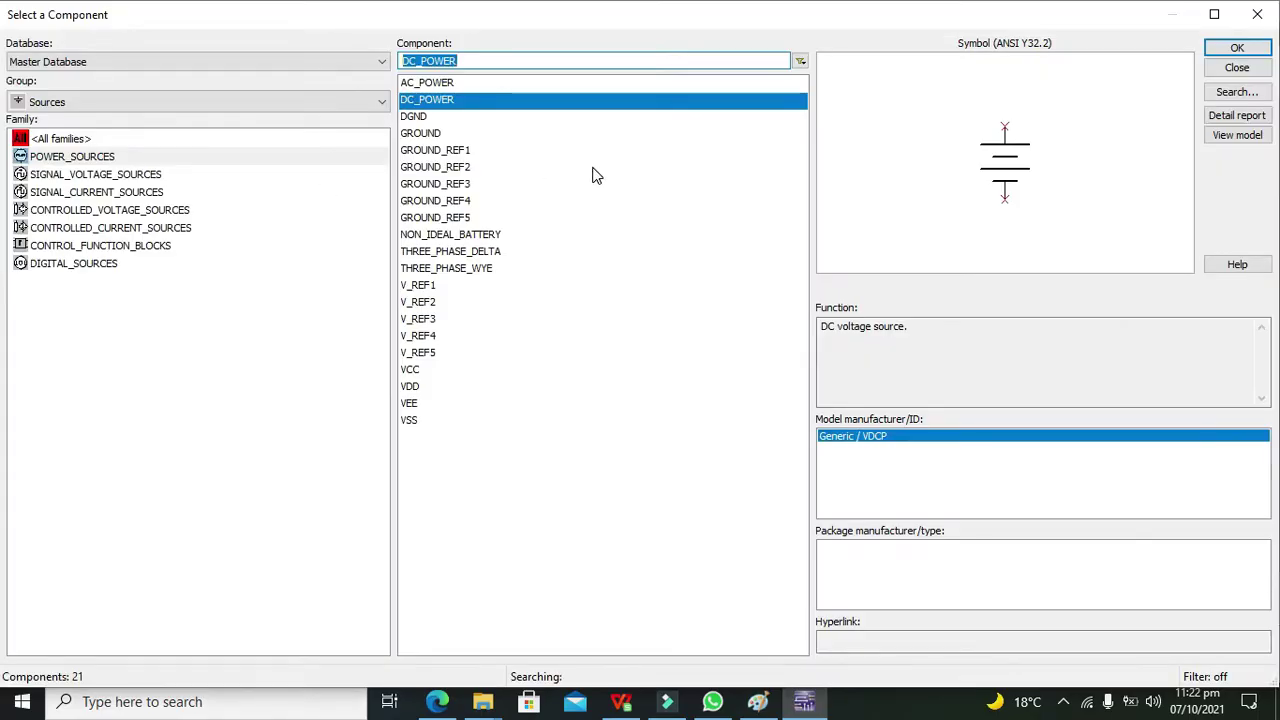
{"action": "left_click", "coordinate": [455, 133]}
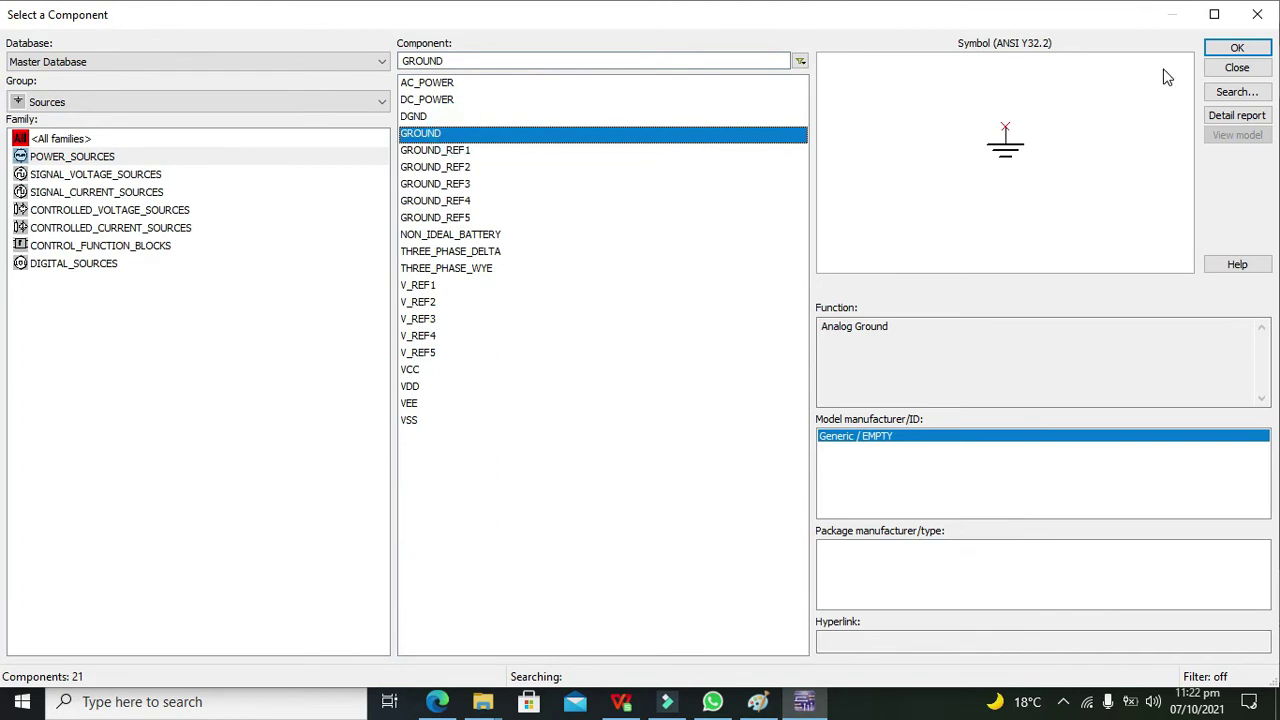
{"action": "left_click", "coordinate": [1234, 48]}
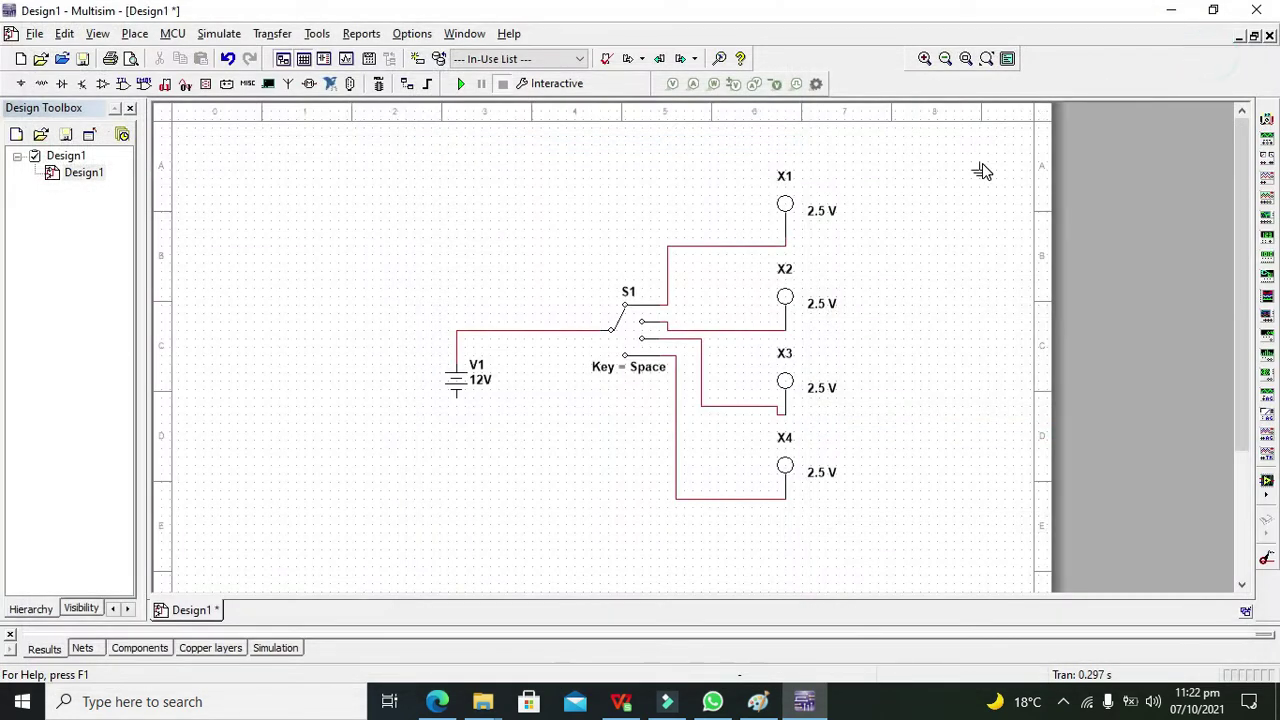
{"action": "left_click", "coordinate": [456, 448]}
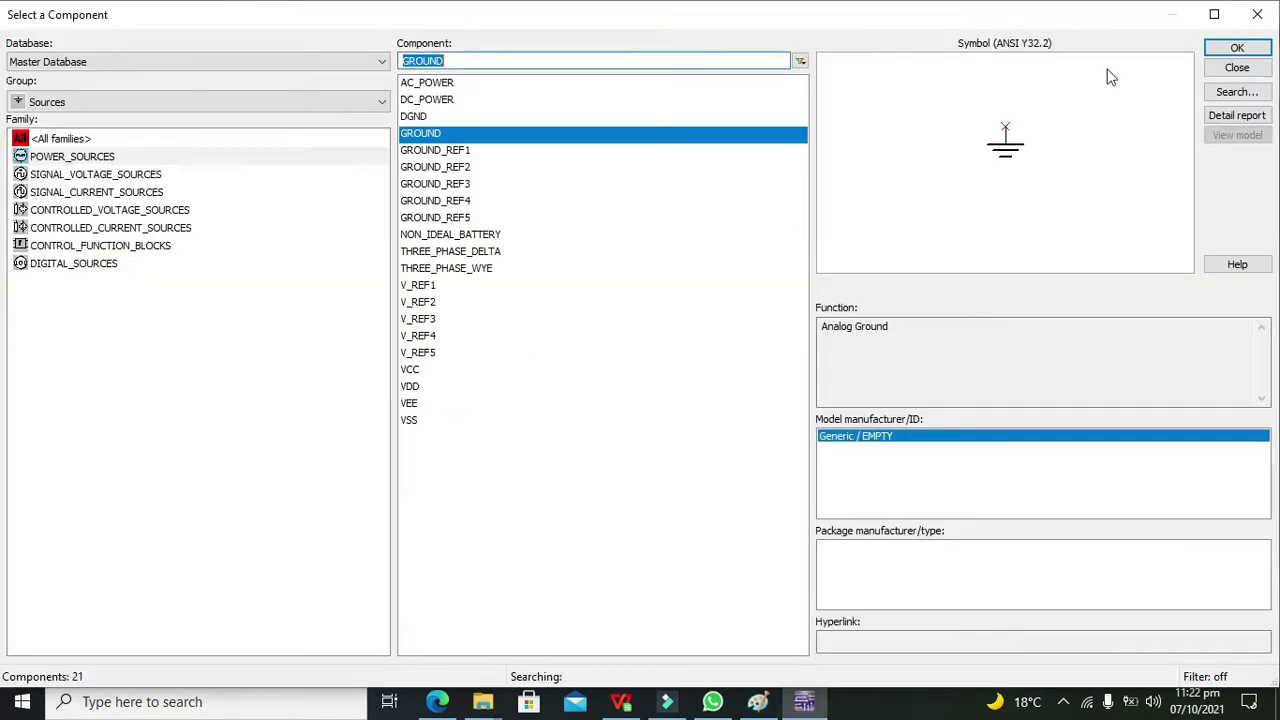
{"action": "left_click", "coordinate": [1256, 10]}
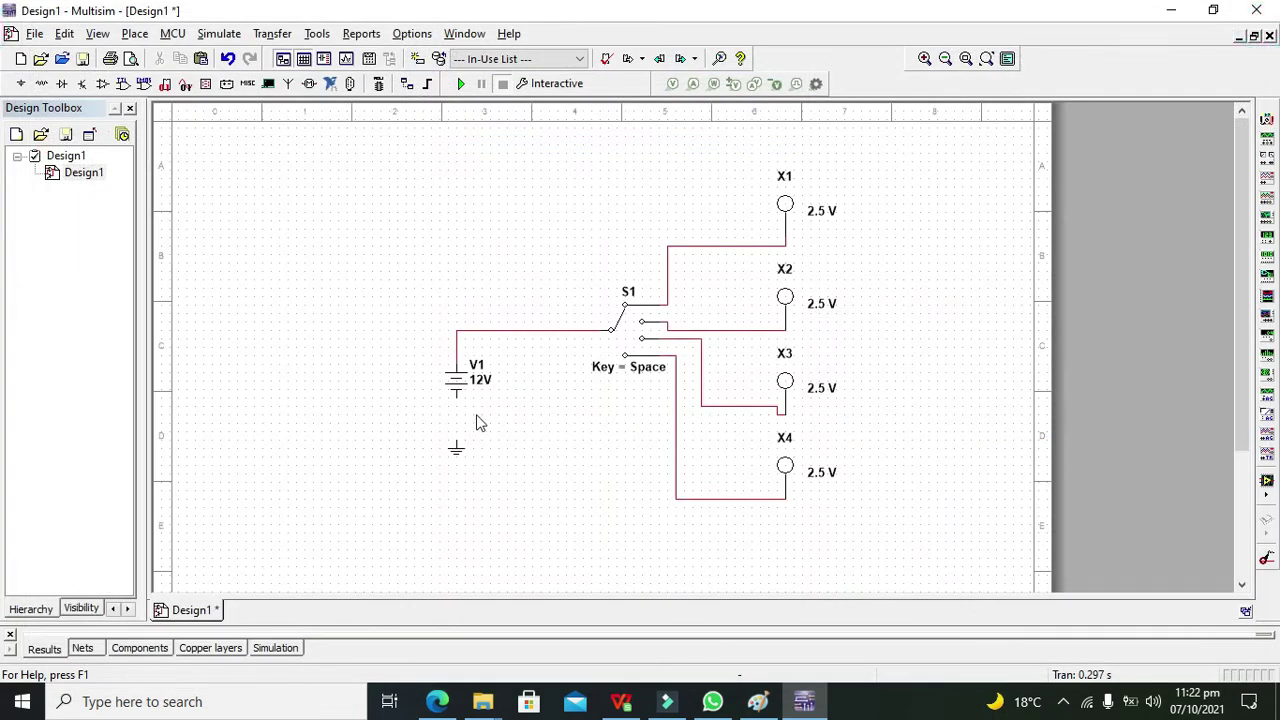
{"action": "left_click_drag", "start_coordinate": [457, 398], "coordinate": [456, 446]}
Step: Set V1's voltage to 3 V and start the simulation
{"action": "left_click", "coordinate": [456, 380]}
{"action": "double_click", "coordinate": [456, 380]}
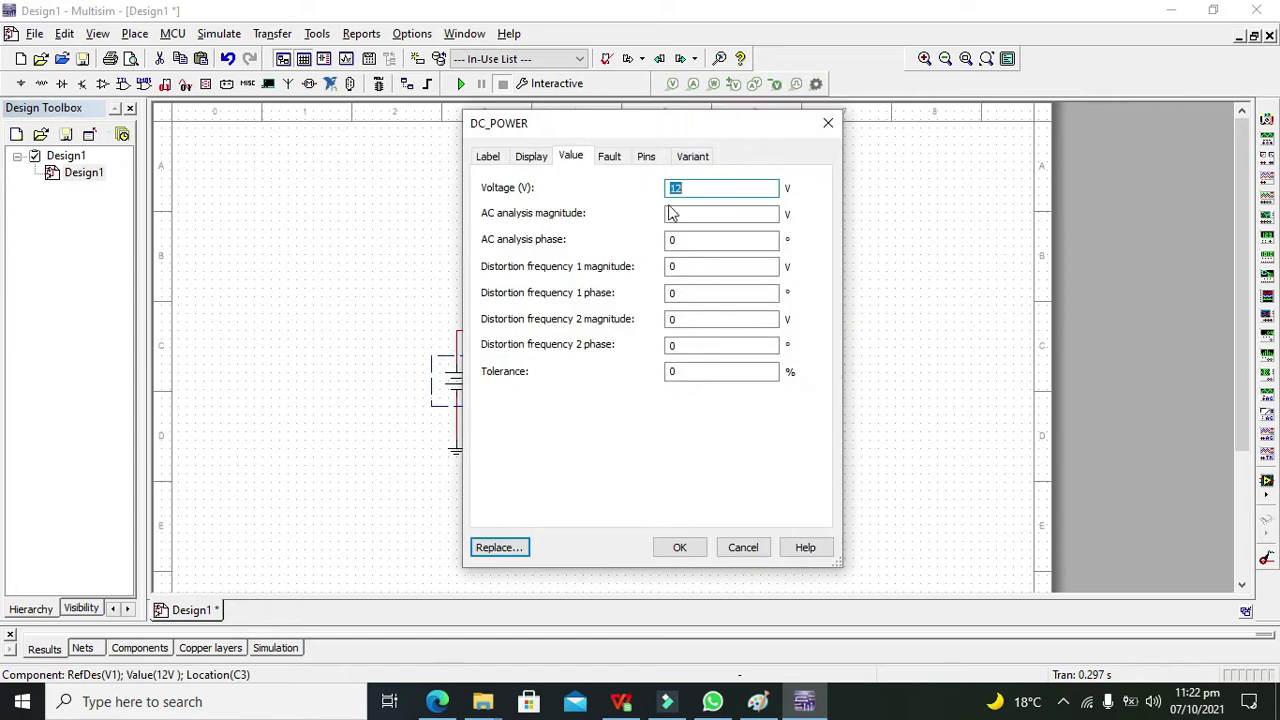
{"action": "type", "text": "3"}
{"action": "key", "text": "Return"}
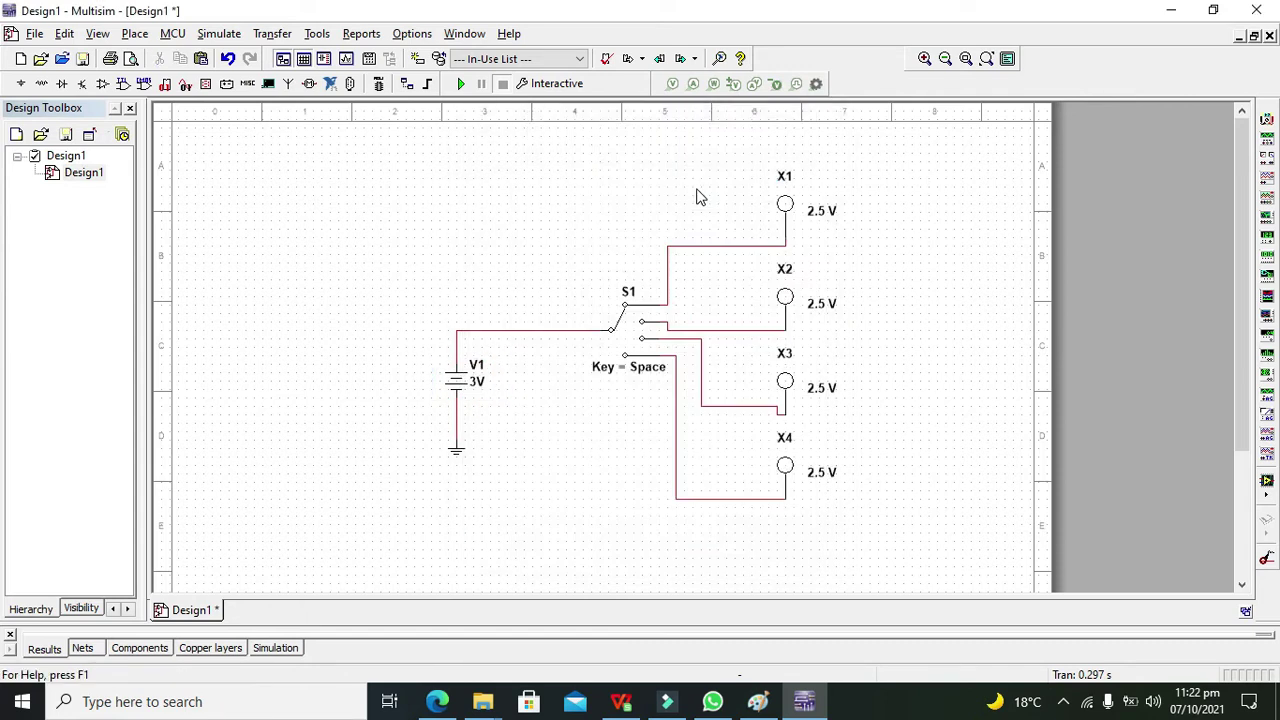
{"action": "left_click", "coordinate": [462, 85]}
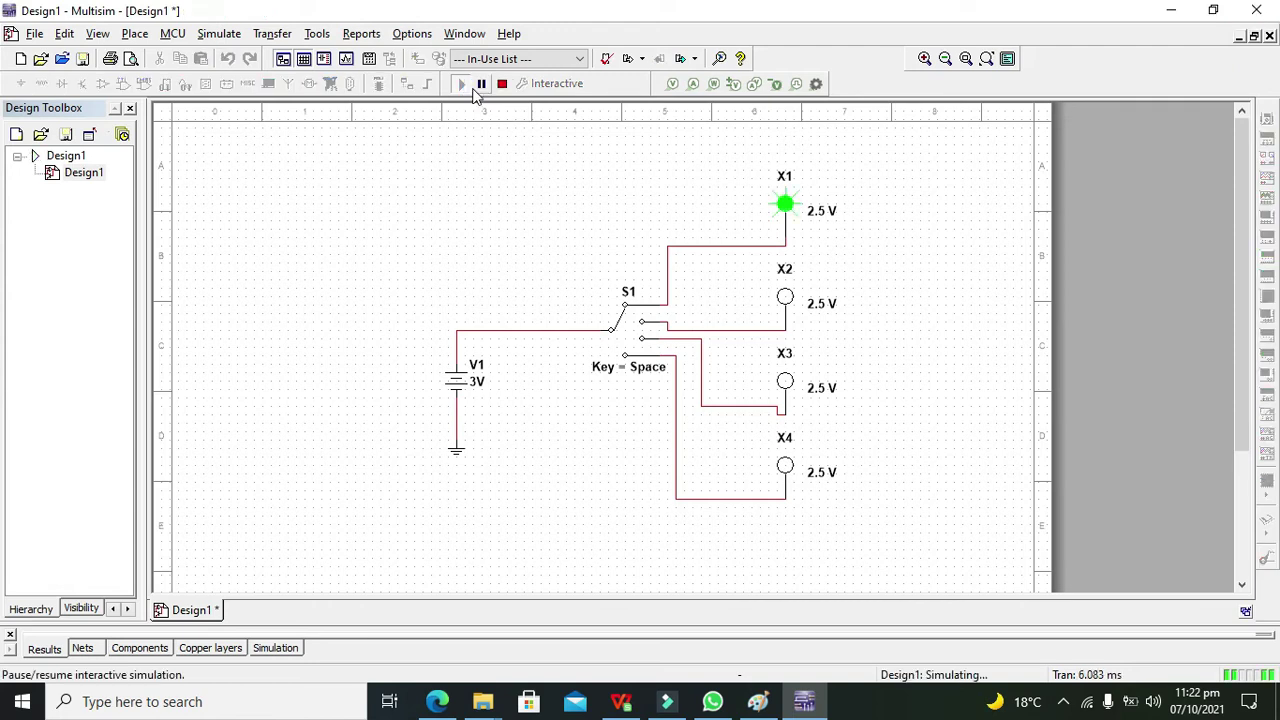
Step: Step switch S1 repeatedly, lighting X4, X3, X2 in turn and finally X1 again
{"action": "left_click", "coordinate": [622, 328]}
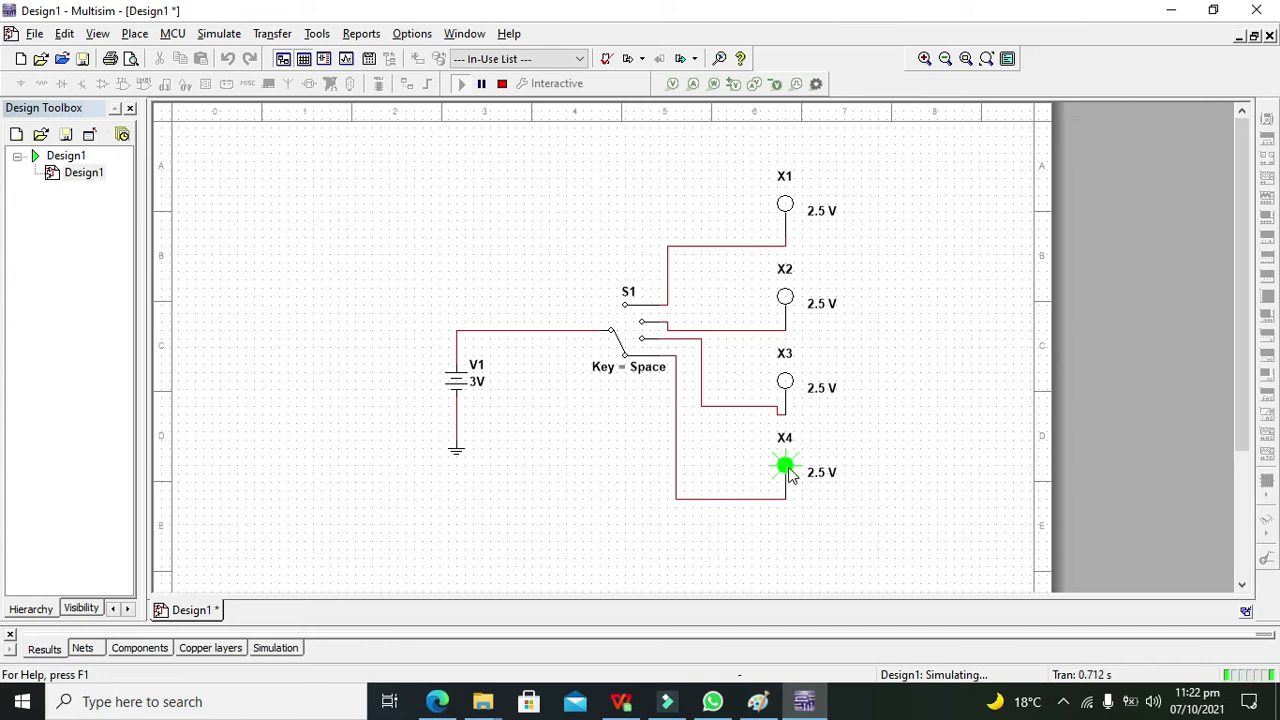
{"action": "left_click", "coordinate": [627, 335]}
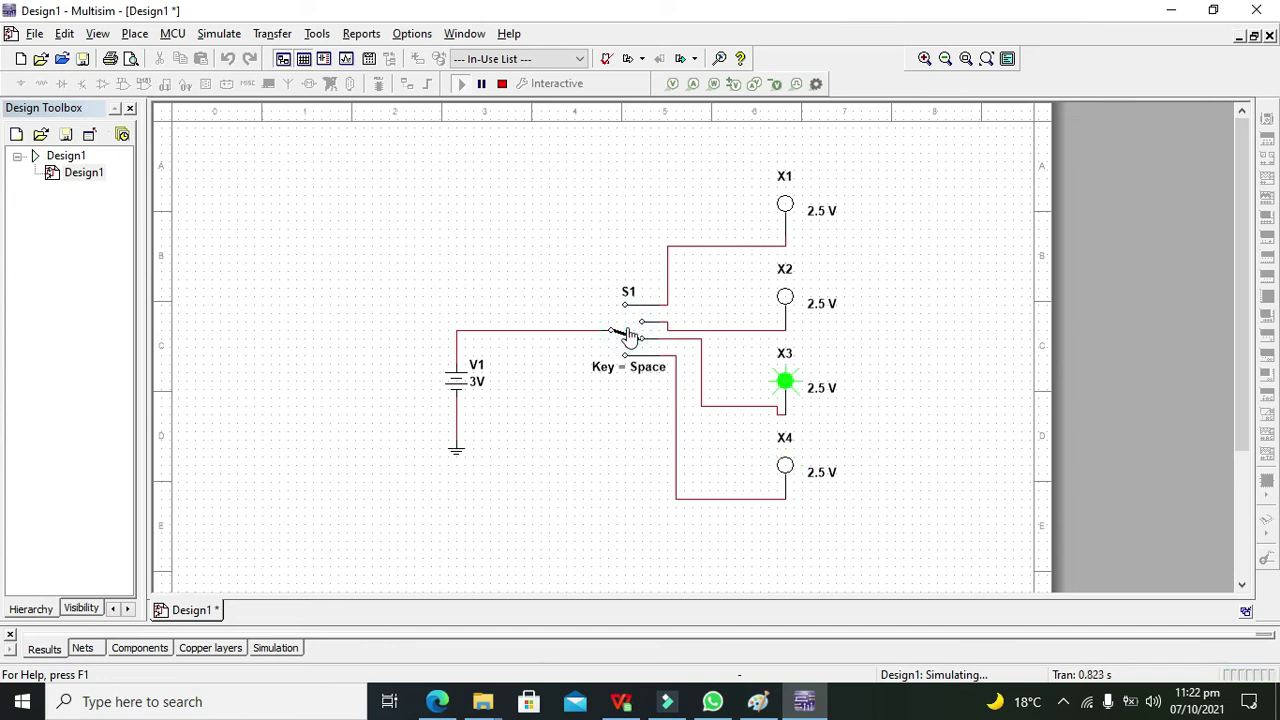
{"action": "left_click", "coordinate": [627, 335]}
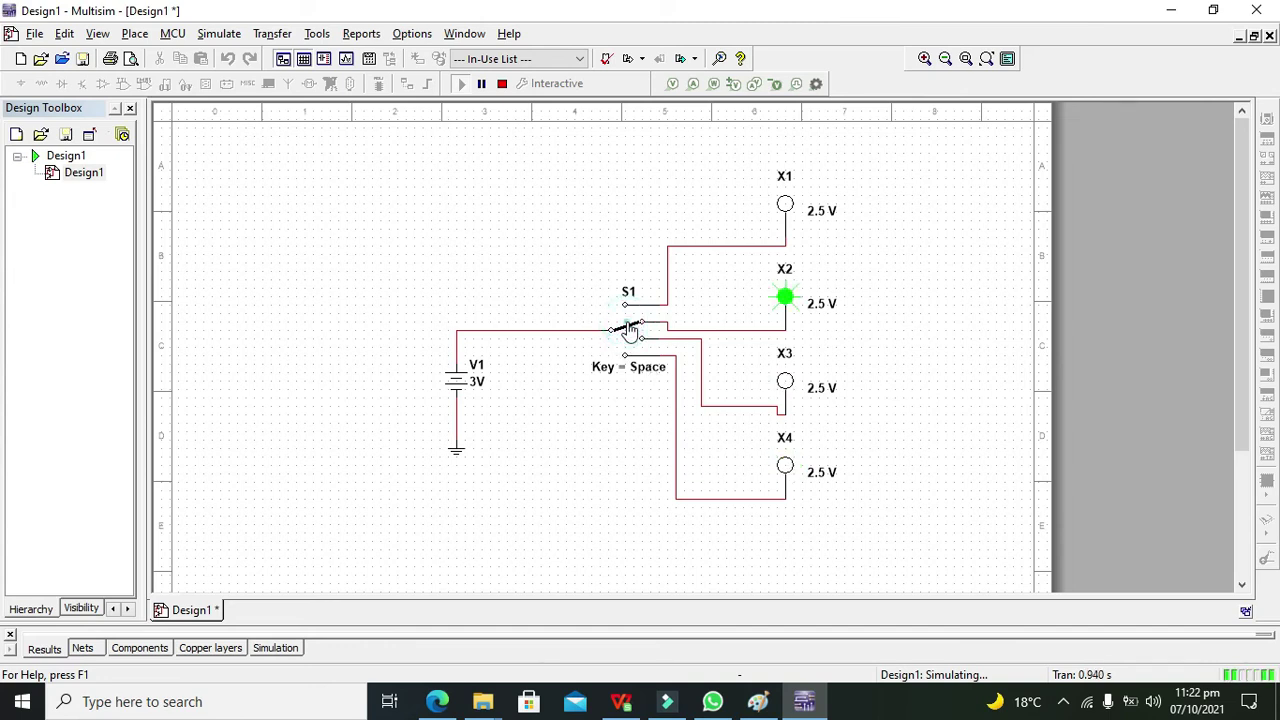
{"action": "left_click", "coordinate": [627, 335]}
{"action": "left_click", "coordinate": [628, 332]}
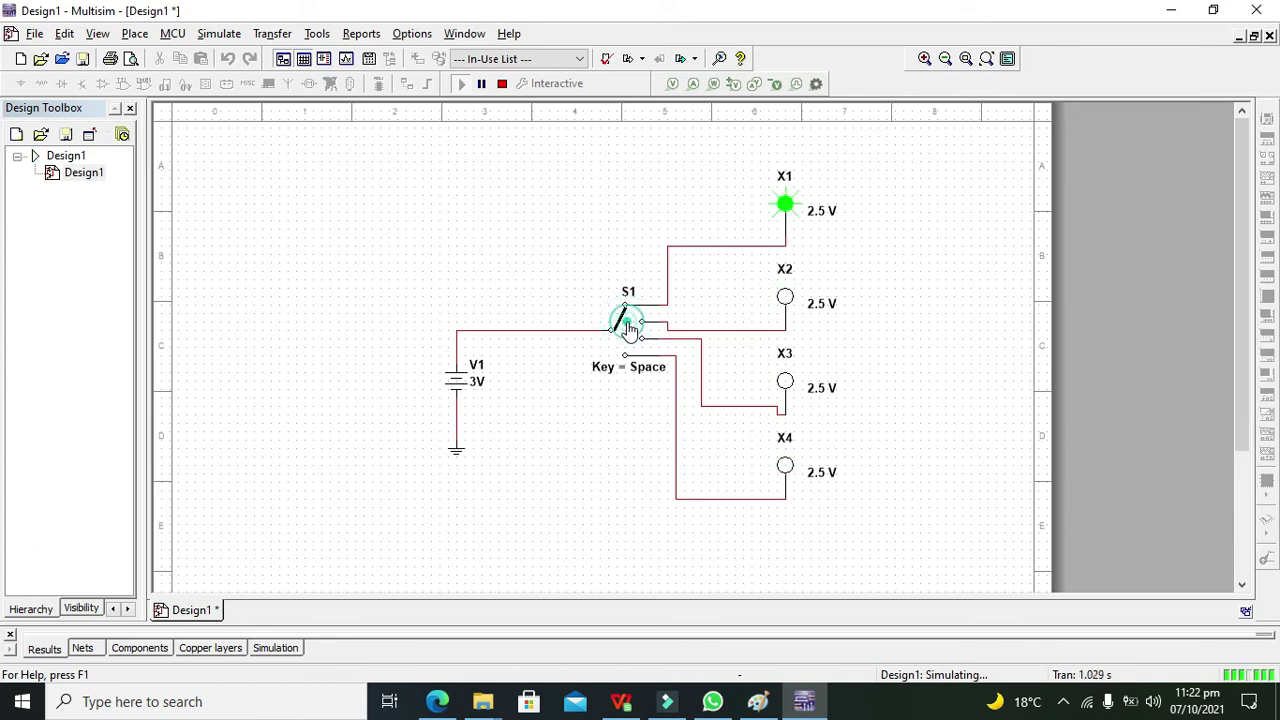
{"action": "left_click", "coordinate": [628, 332]}
{"action": "left_click", "coordinate": [628, 332]}
{"action": "left_click", "coordinate": [628, 332]}
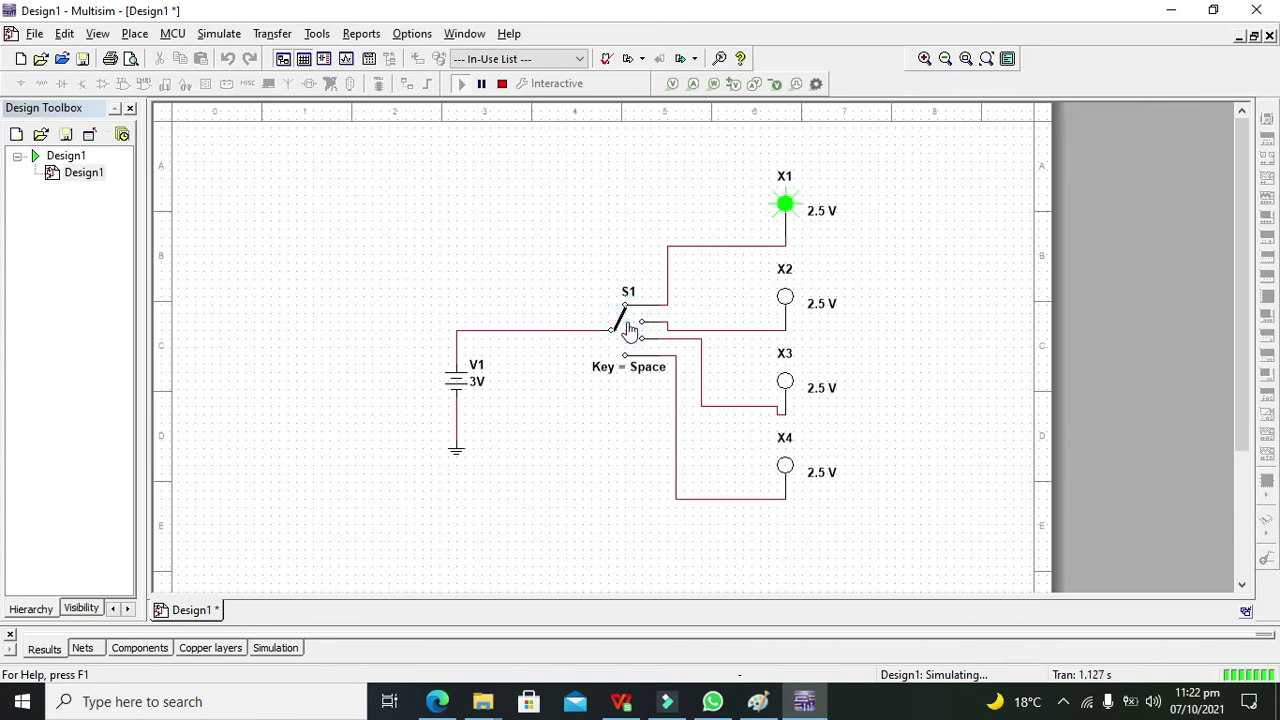